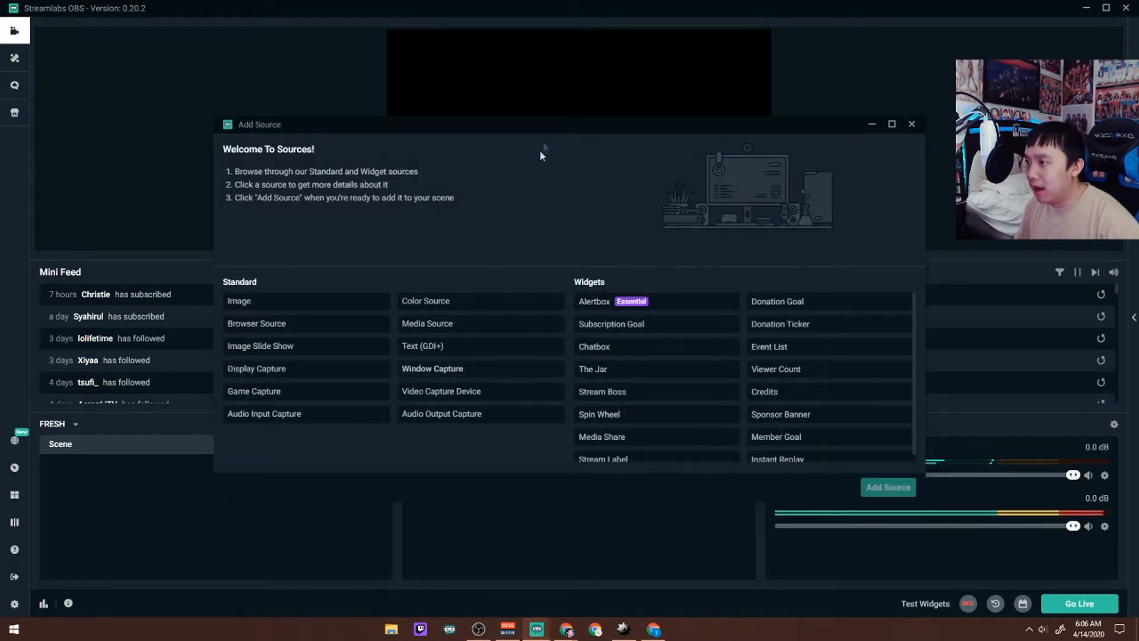
Add a Video Capture Device source to the scene, keeping the default source name
{"action": "left_click_drag", "start_coordinate": [551, 126], "coordinate": [750, 107]}
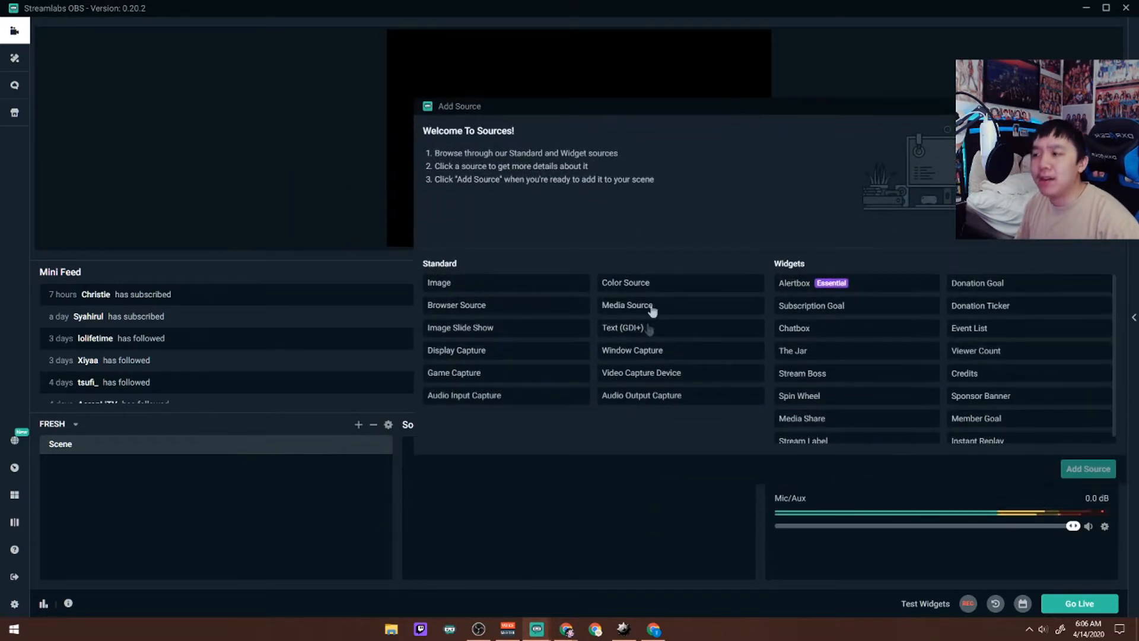
{"action": "left_click", "coordinate": [647, 374]}
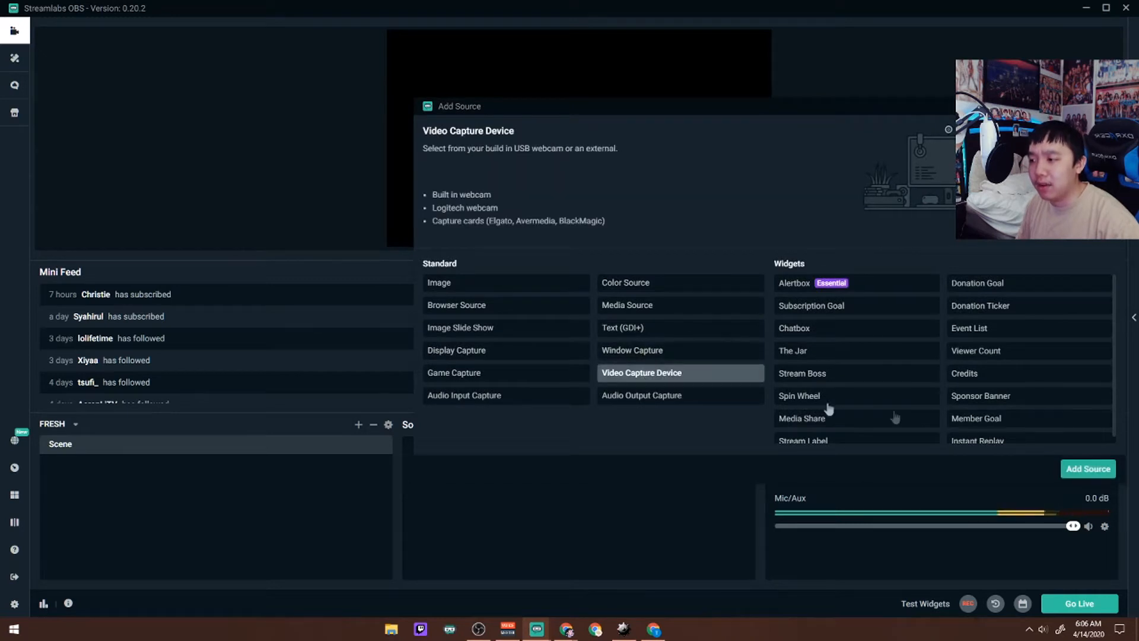
{"action": "left_click", "coordinate": [1096, 470]}
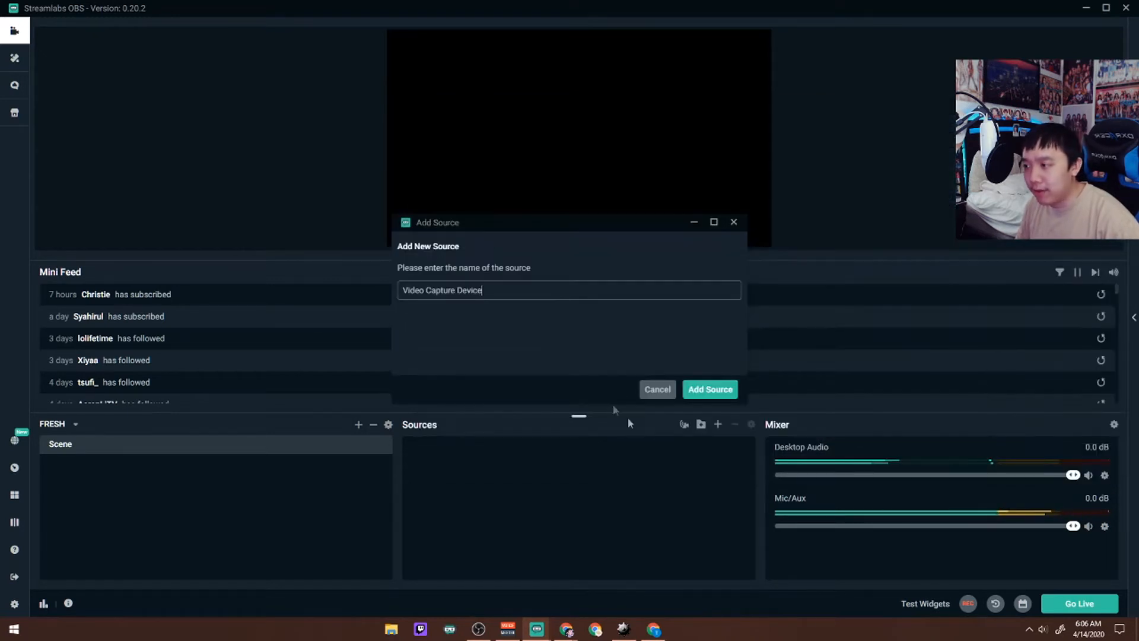
{"action": "left_click", "coordinate": [709, 389]}
Set the webcam source's resolution type to Custom and its resolution to 1920x1080, and accept the settings
{"action": "left_click_drag", "start_coordinate": [592, 86], "coordinate": [978, 49]}
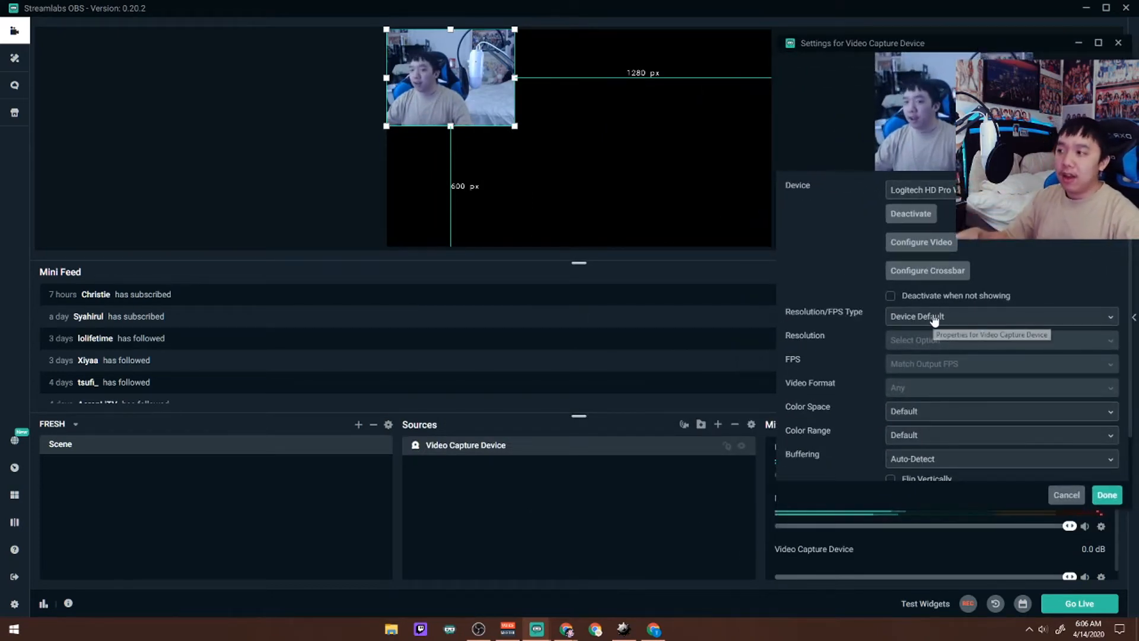
{"action": "left_click_drag", "start_coordinate": [888, 48], "coordinate": [861, 112]}
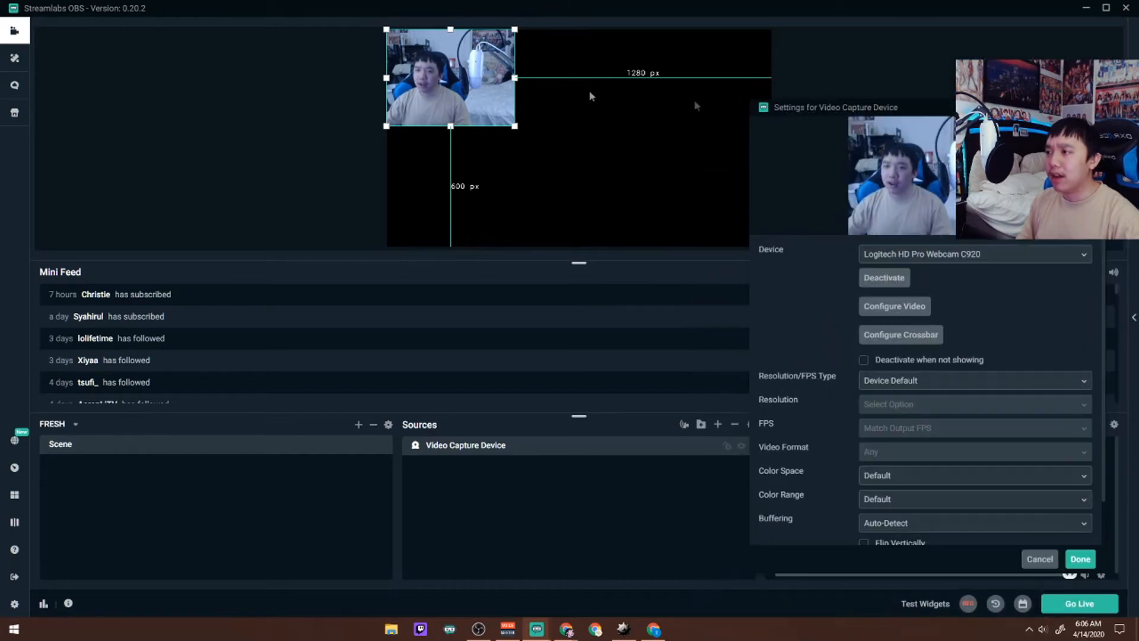
{"action": "left_click", "coordinate": [906, 382]}
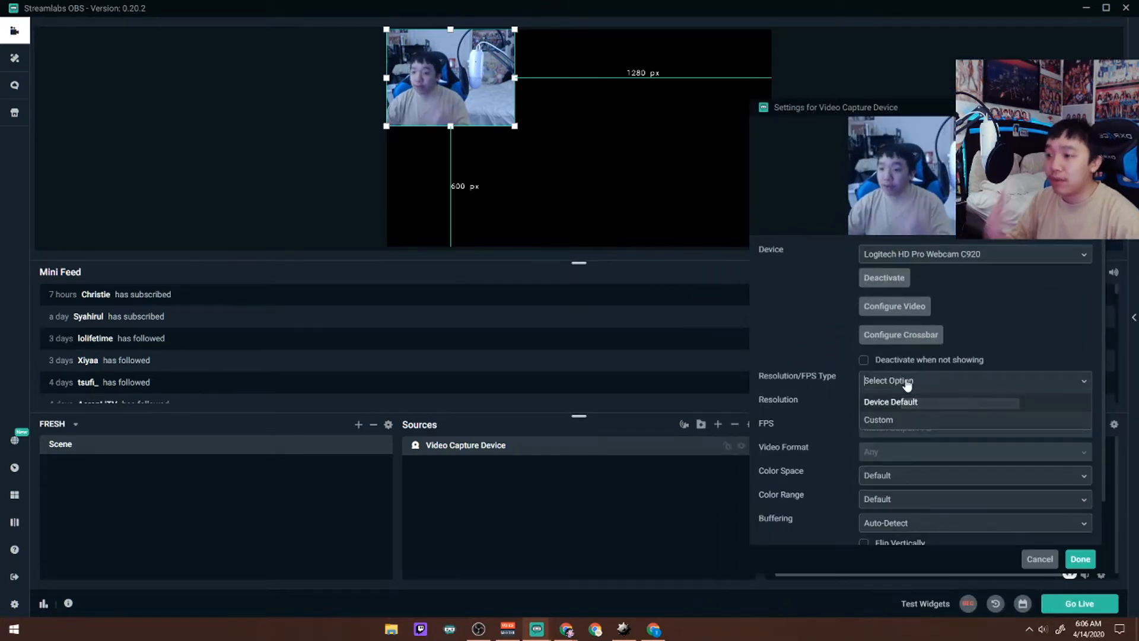
{"action": "left_click", "coordinate": [920, 420]}
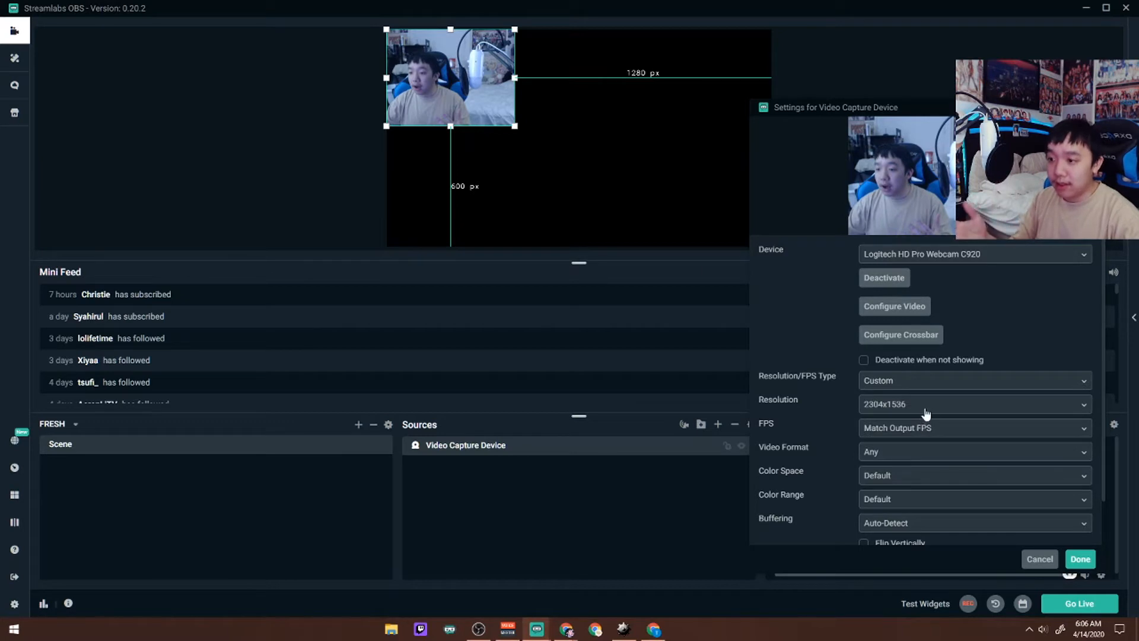
{"action": "left_click", "coordinate": [926, 405]}
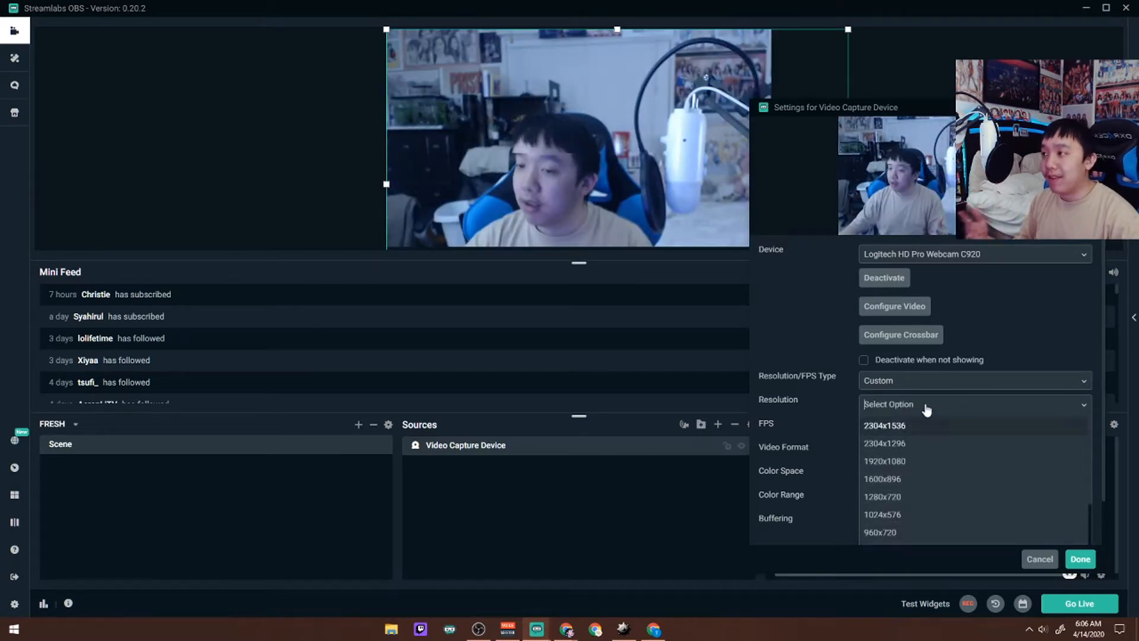
{"action": "left_click", "coordinate": [907, 463]}
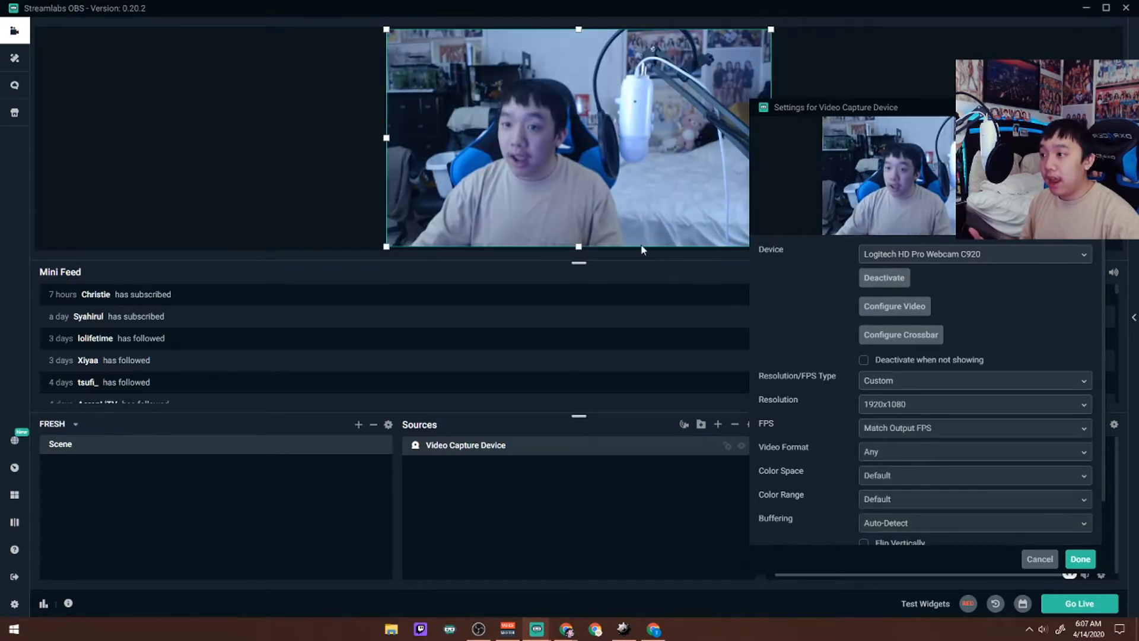
{"action": "left_click", "coordinate": [1078, 559]}
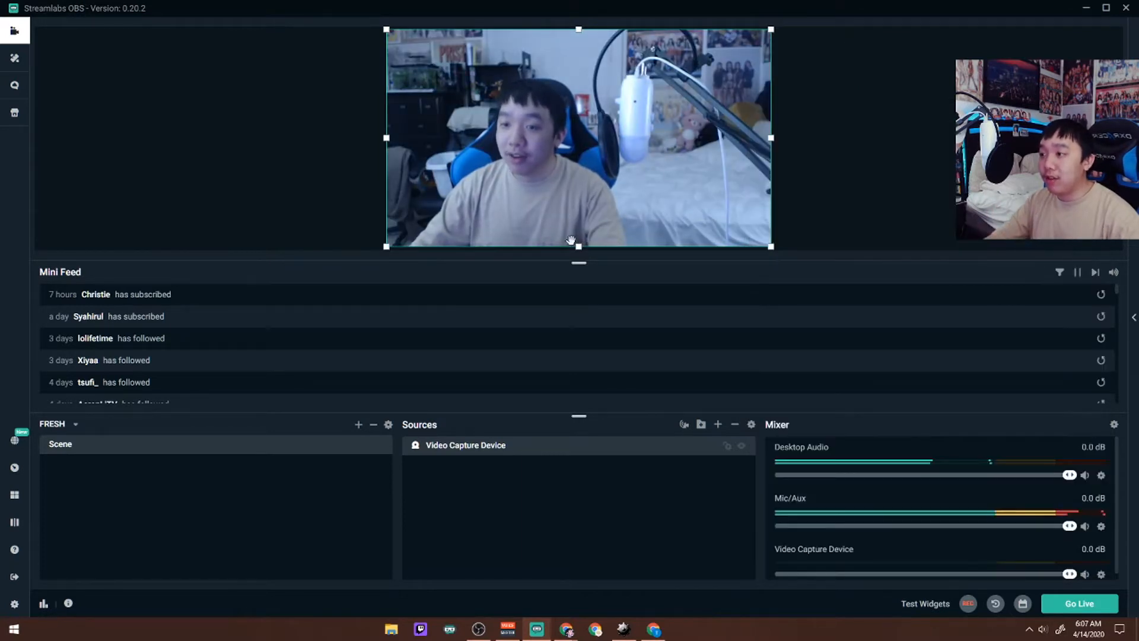
Shrink the webcam and place it in the canvas's lower-right corner, about 1198 px from the left edge and 445 px from the top edge
{"action": "left_click_drag", "start_coordinate": [387, 30], "coordinate": [545, 119]}
{"action": "left_click_drag", "start_coordinate": [620, 184], "coordinate": [705, 185]}
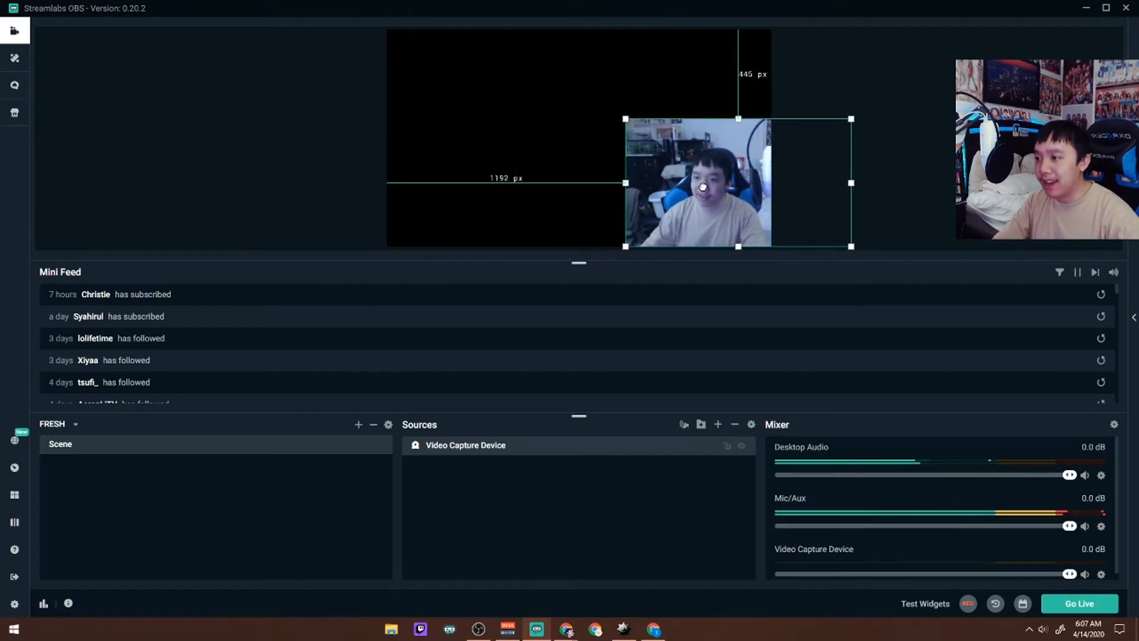
Add a Window Capture source of the Minesweeper X window and enlarge it from the canvas's upper-left corner until it nearly reaches the webcam
{"action": "left_click", "coordinate": [718, 424]}
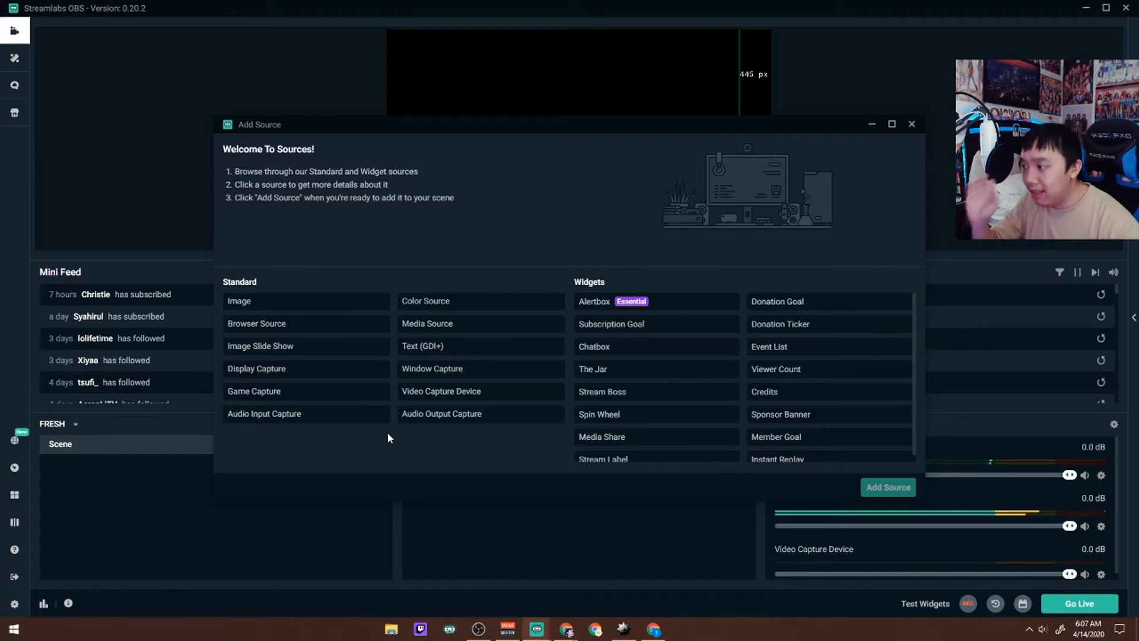
{"action": "left_click", "coordinate": [470, 375]}
{"action": "left_click", "coordinate": [884, 485]}
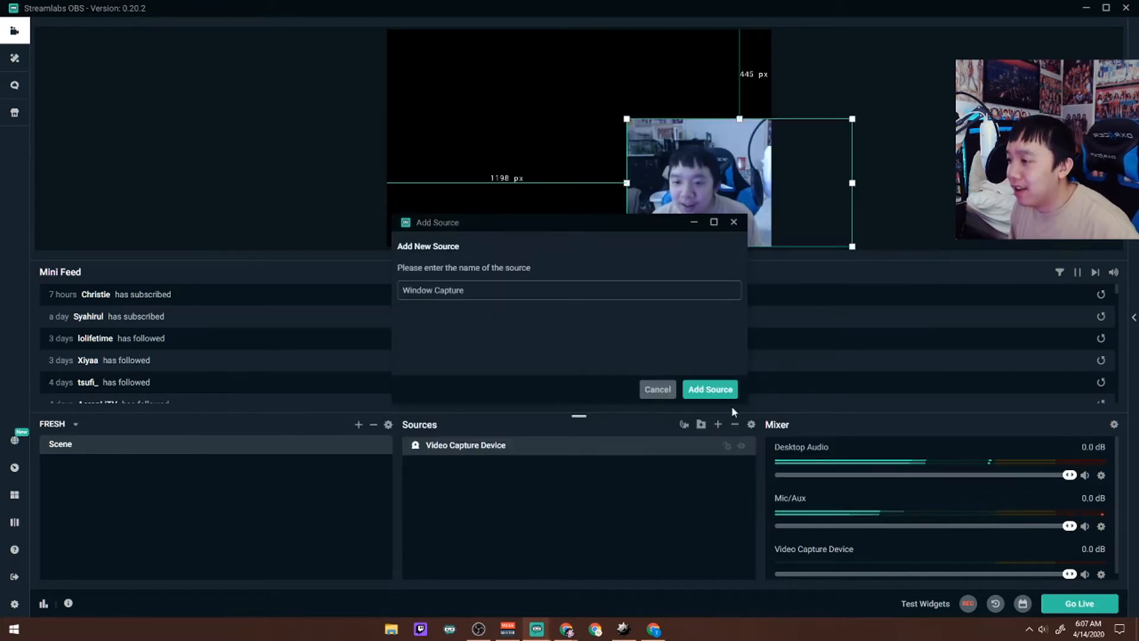
{"action": "left_click", "coordinate": [714, 389]}
{"action": "left_click", "coordinate": [613, 226]}
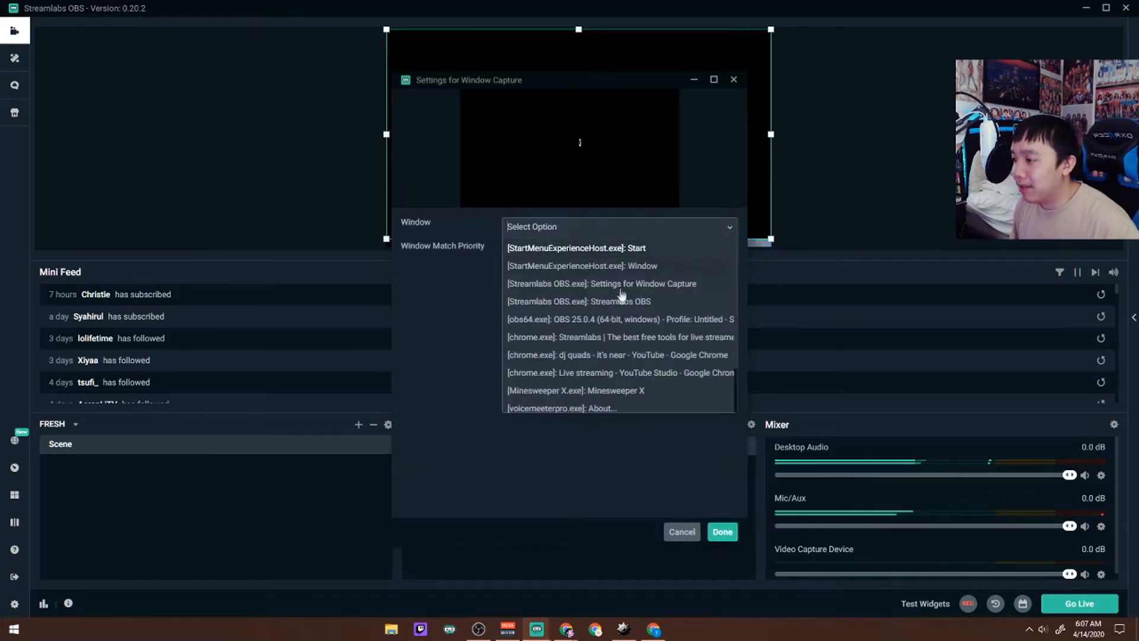
{"action": "left_click", "coordinate": [606, 391]}
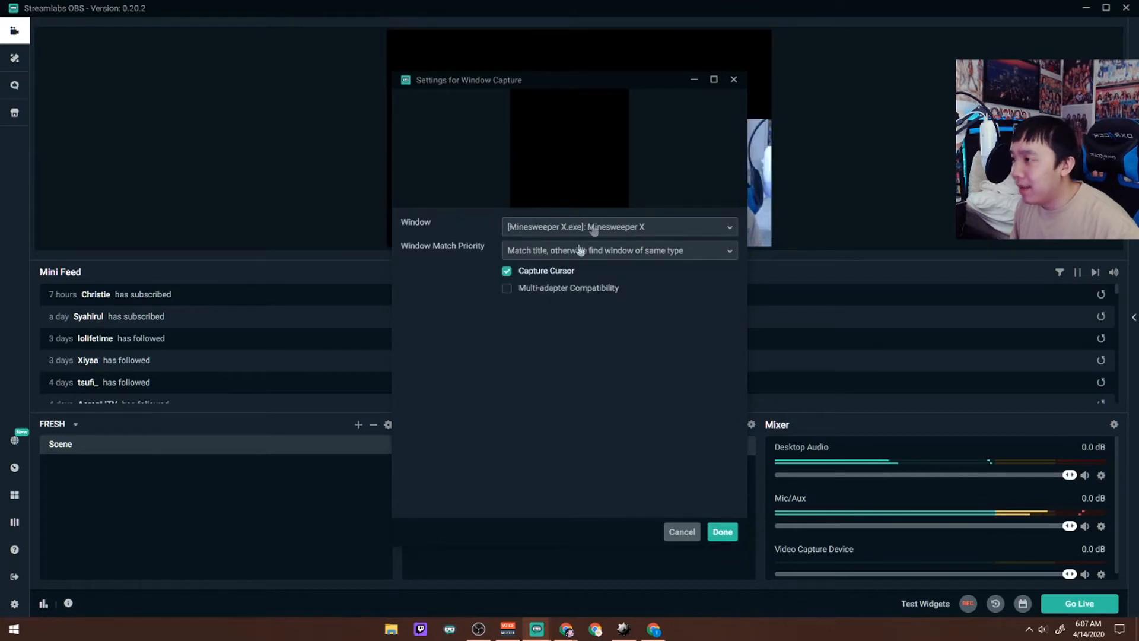
{"action": "left_click", "coordinate": [722, 532]}
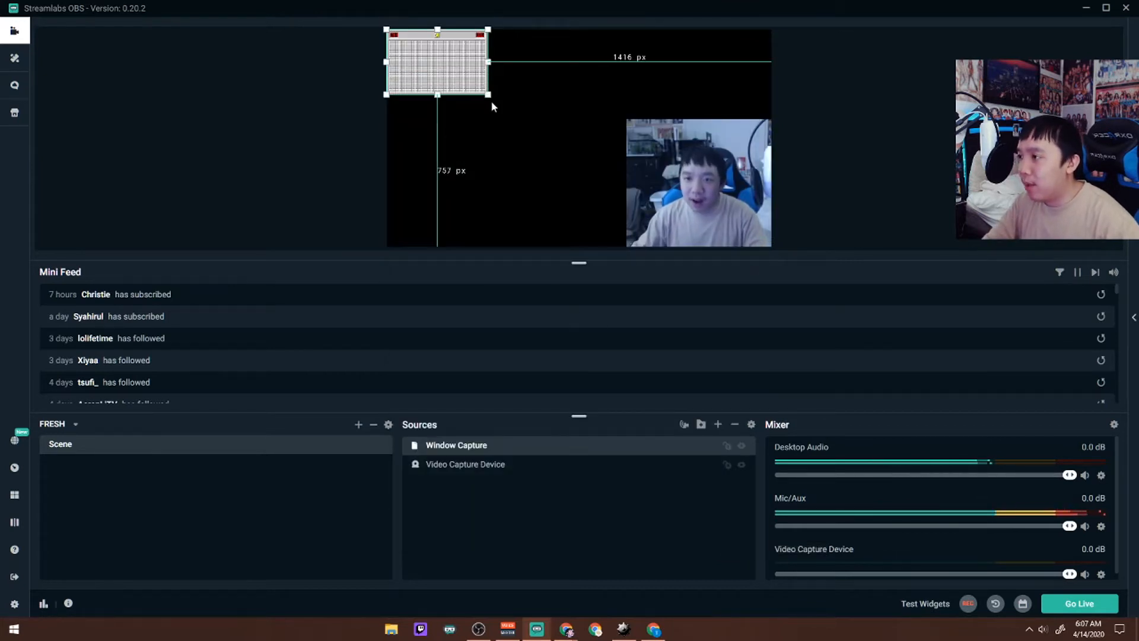
{"action": "left_click_drag", "start_coordinate": [489, 94], "coordinate": [592, 182]}
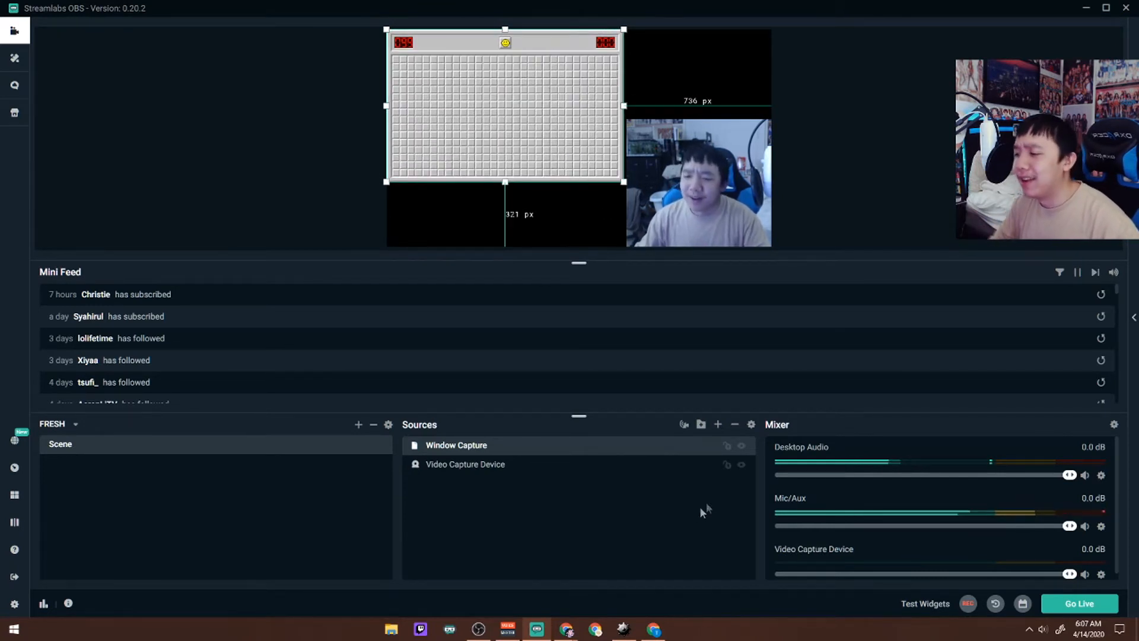
Add an Alertbox source named Alert Box and move it to the canvas's upper-right corner above the webcam
{"action": "left_click", "coordinate": [717, 424]}
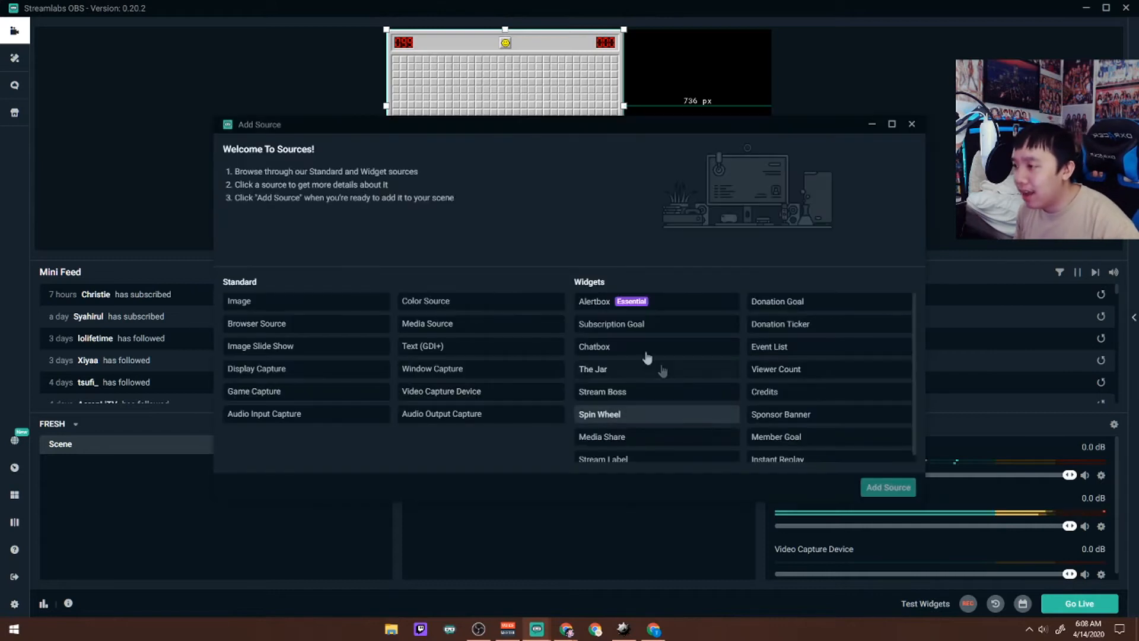
{"action": "left_click", "coordinate": [662, 307]}
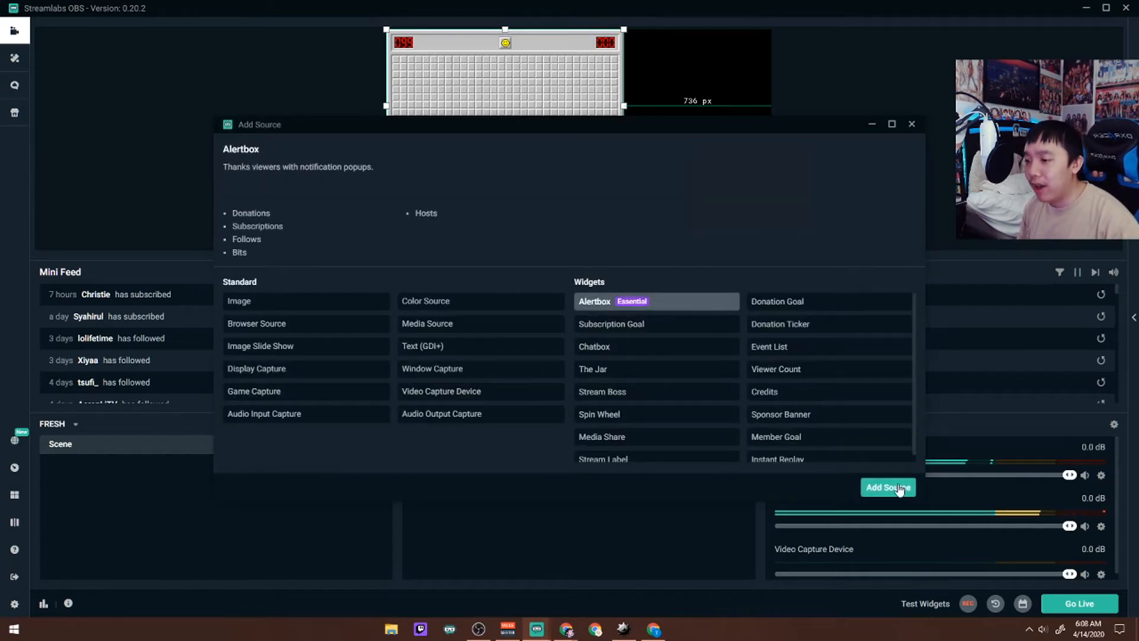
{"action": "left_click", "coordinate": [899, 487]}
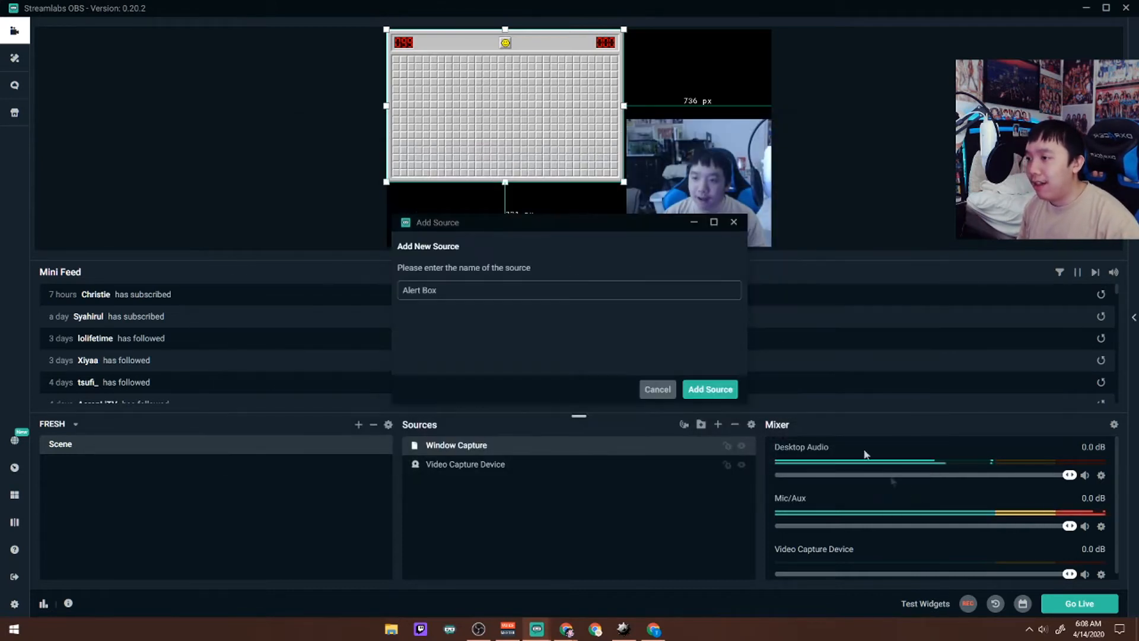
{"action": "left_click", "coordinate": [711, 389]}
{"action": "left_click", "coordinate": [784, 598]}
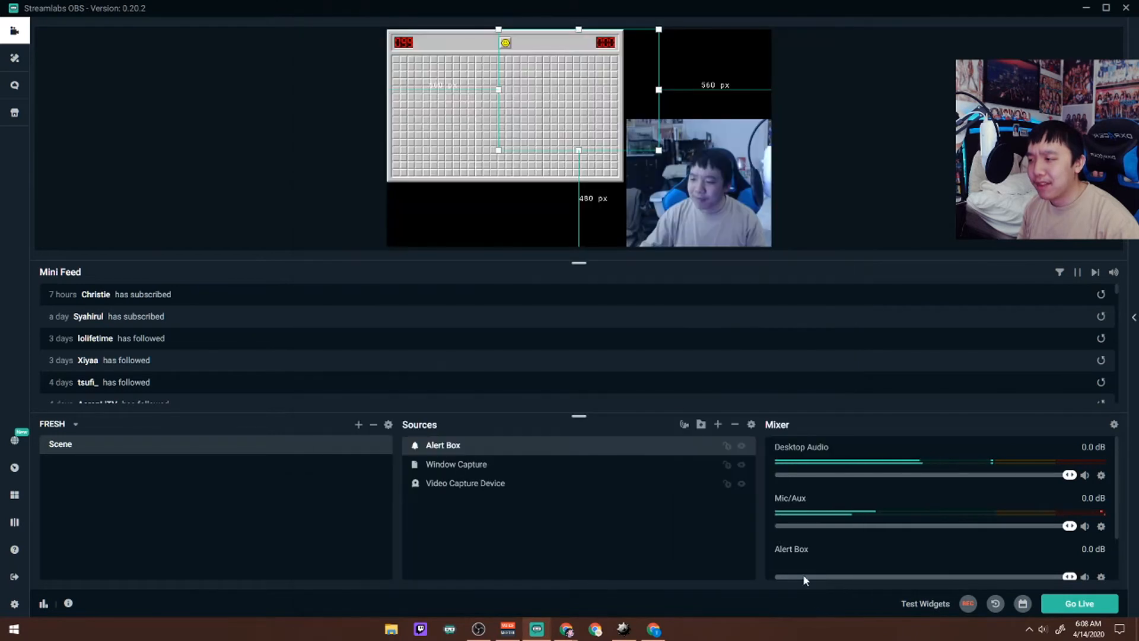
{"action": "left_click_drag", "start_coordinate": [577, 142], "coordinate": [690, 142]}
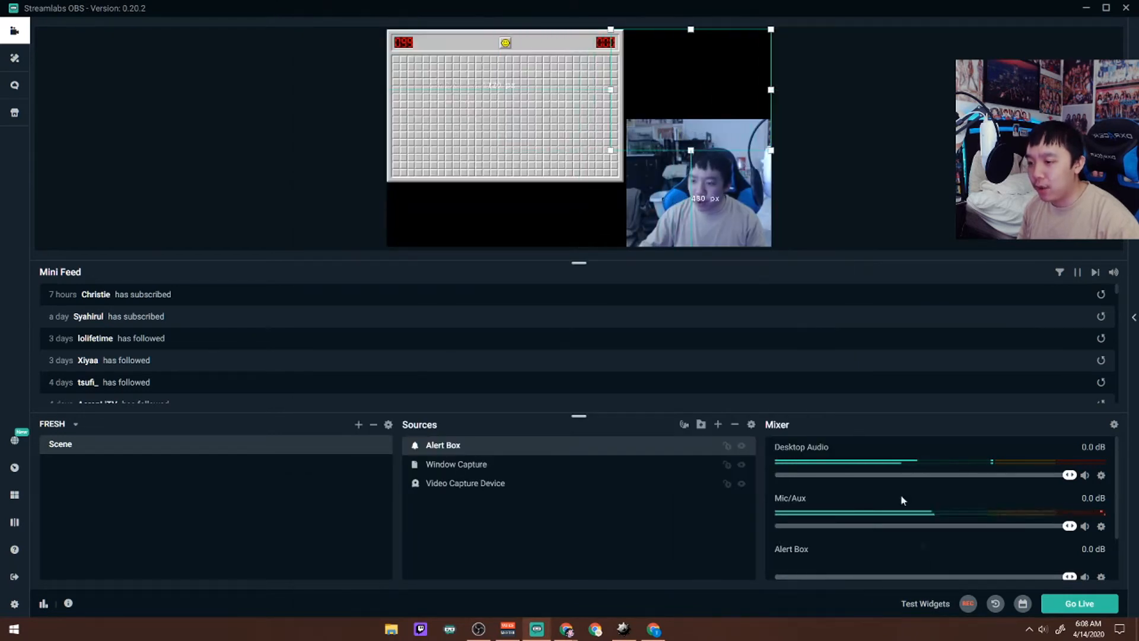
Test the Subscriber, Membership, Donation and Super Chat alerts in the preview
{"action": "left_click", "coordinate": [923, 605]}
{"action": "left_click", "coordinate": [701, 605]}
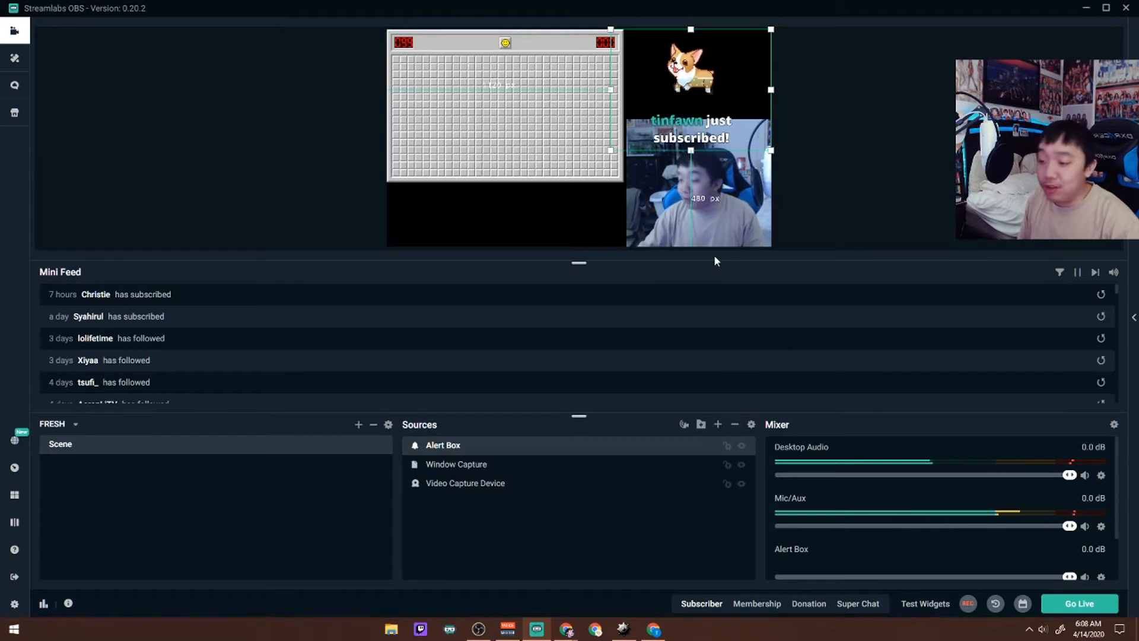
{"action": "left_click", "coordinate": [755, 608]}
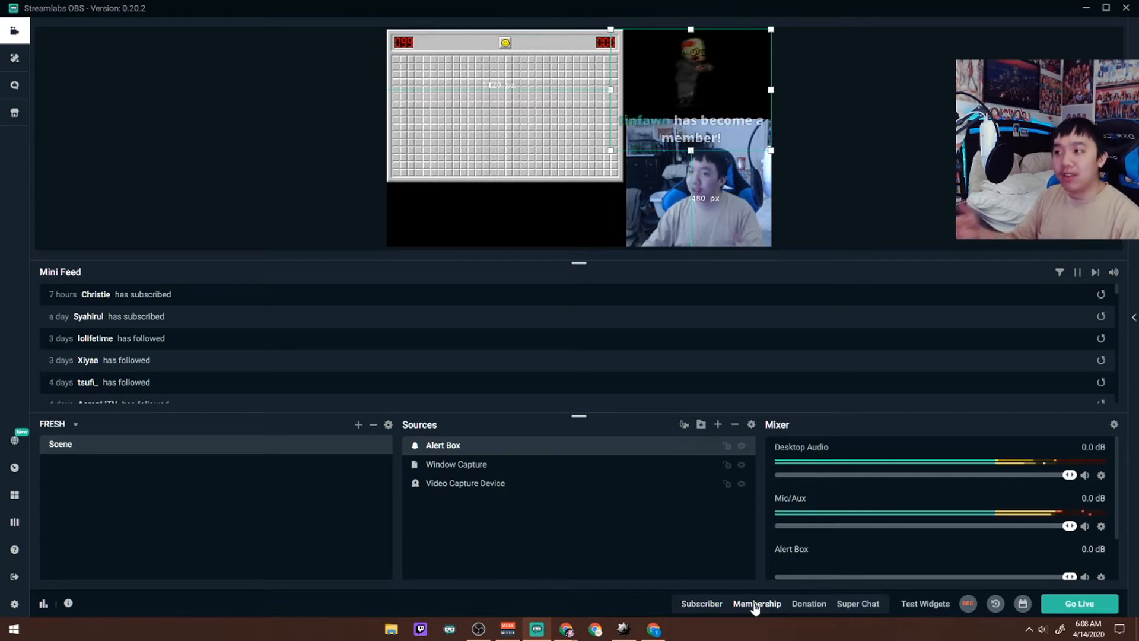
{"action": "left_click", "coordinate": [802, 604]}
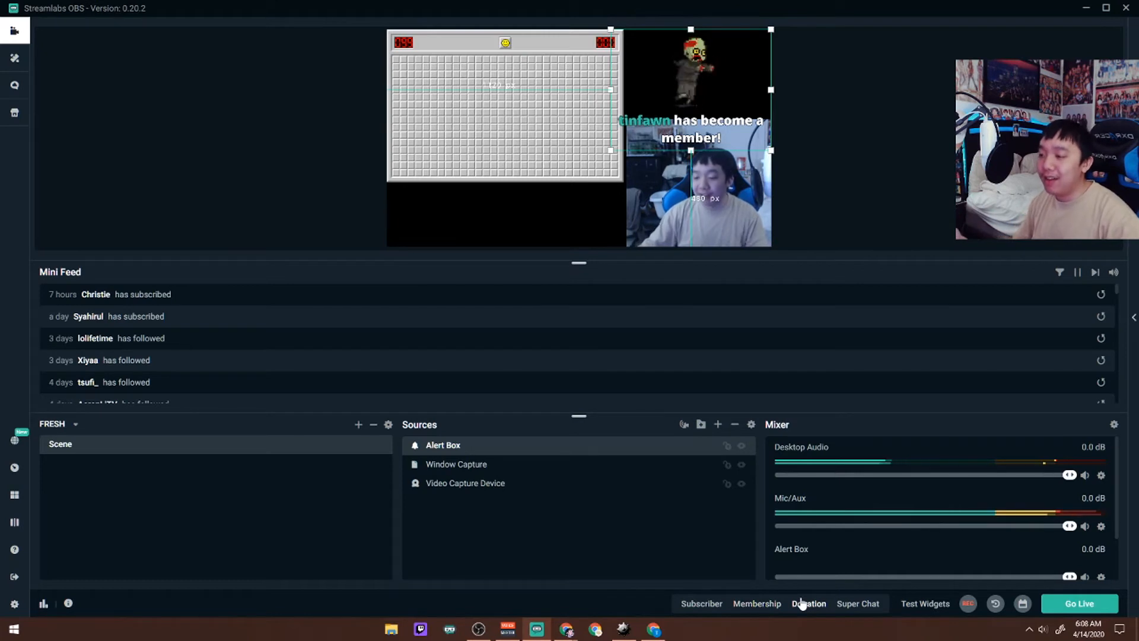
{"action": "left_click", "coordinate": [852, 605]}
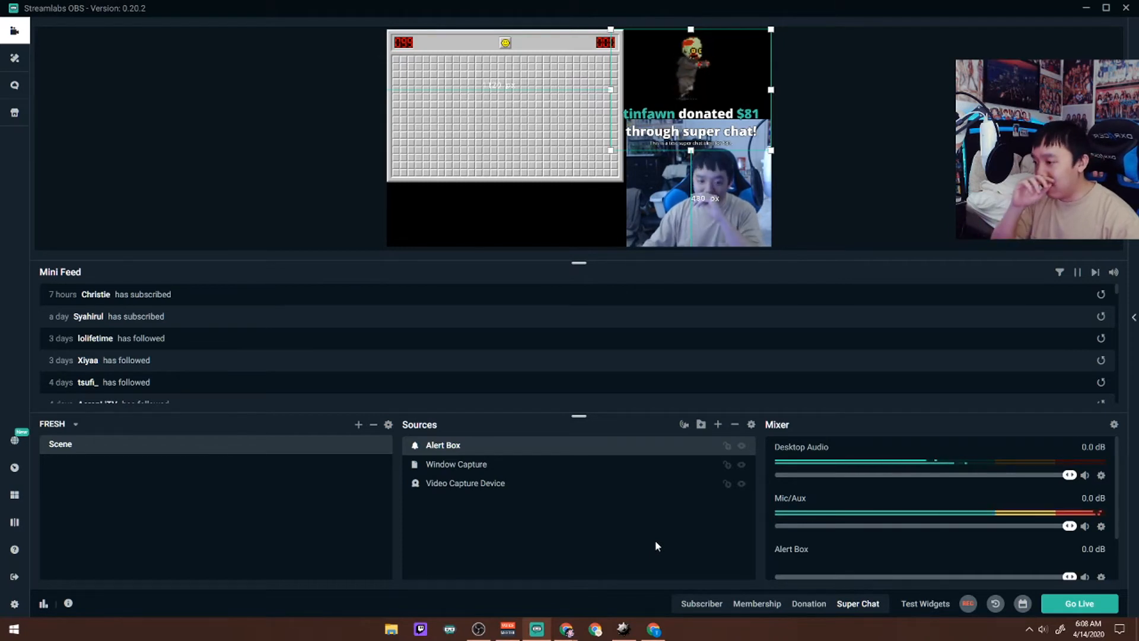
Start going live with a new event and enter the stream title "minesweeper GENIUS"
{"action": "left_click", "coordinate": [1047, 605]}
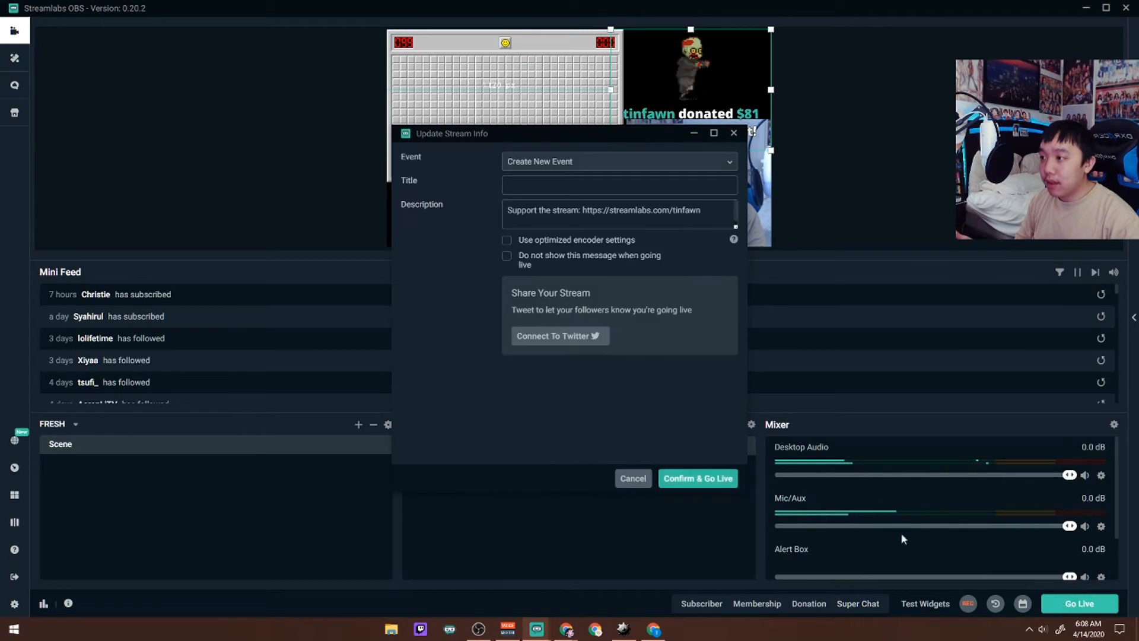
{"action": "left_click_drag", "start_coordinate": [649, 137], "coordinate": [1008, 90]}
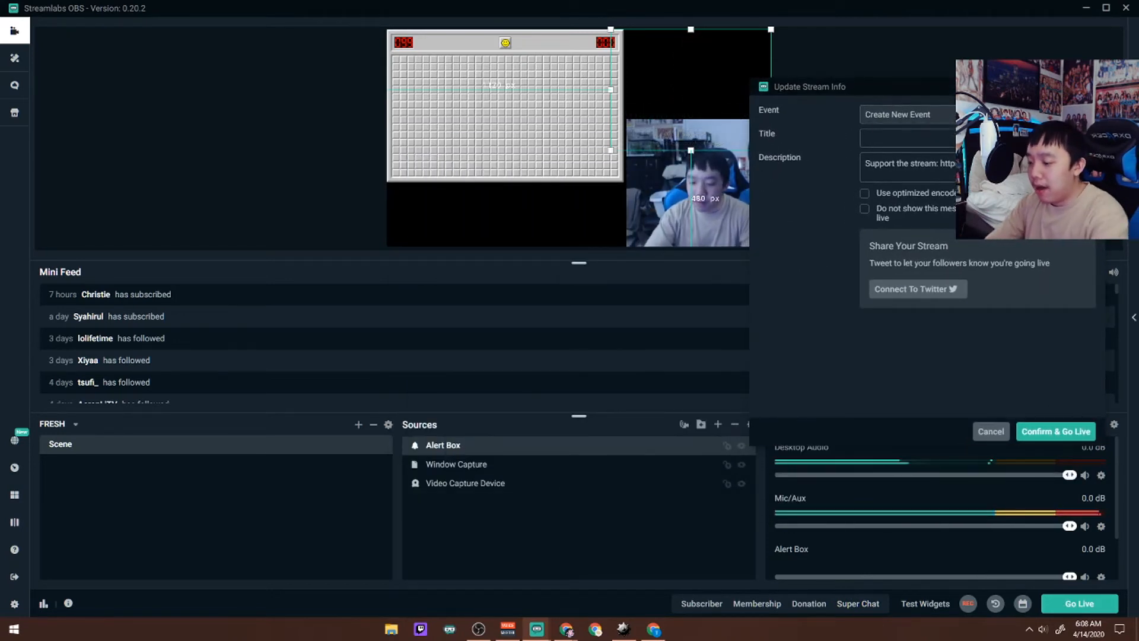
{"action": "type", "text": "eper"}
{"action": "key", "text": "Caps_Lock"}
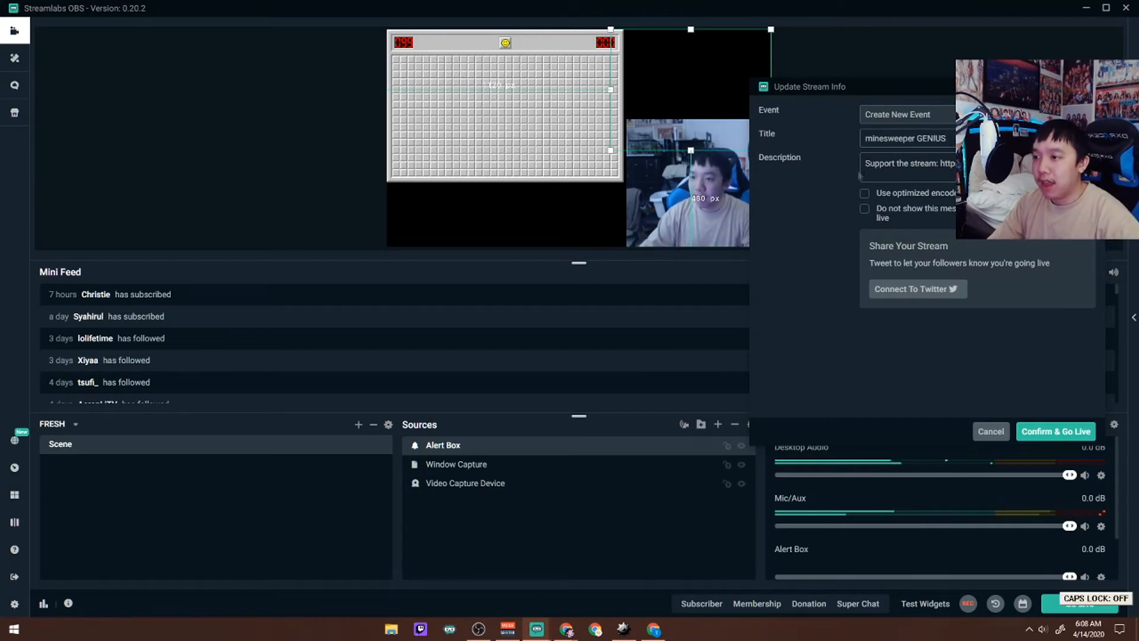
Add the line "if i fail i eat a lemon" above the support link in the stream description
{"action": "left_click", "coordinate": [868, 157]}
{"action": "key", "text": "Return"}
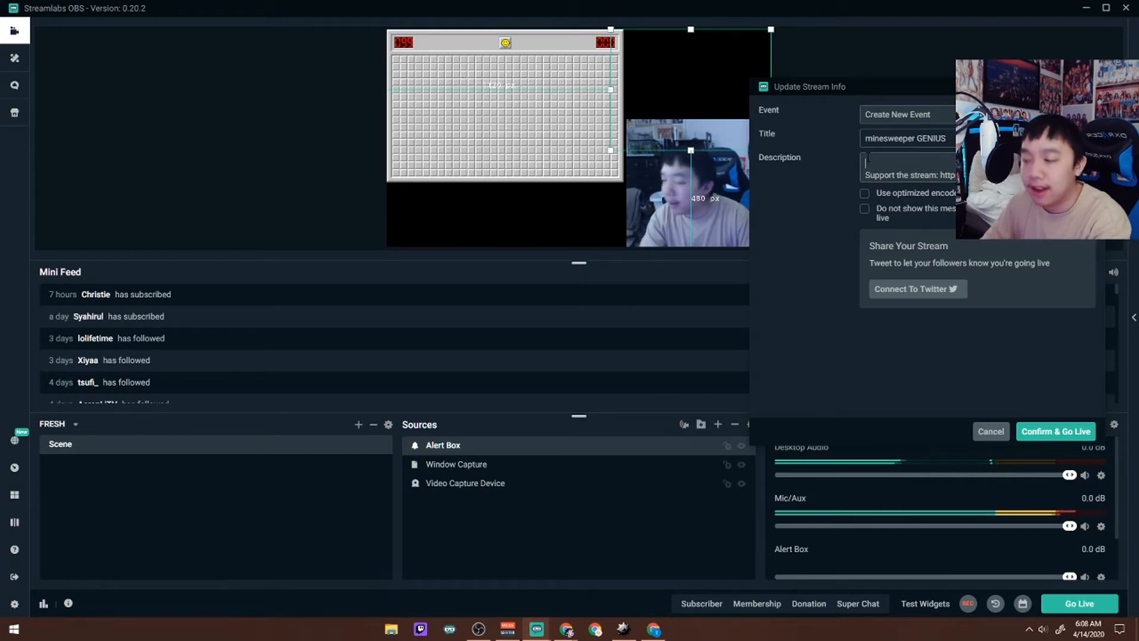
{"action": "type", "text": "minesweeper"}
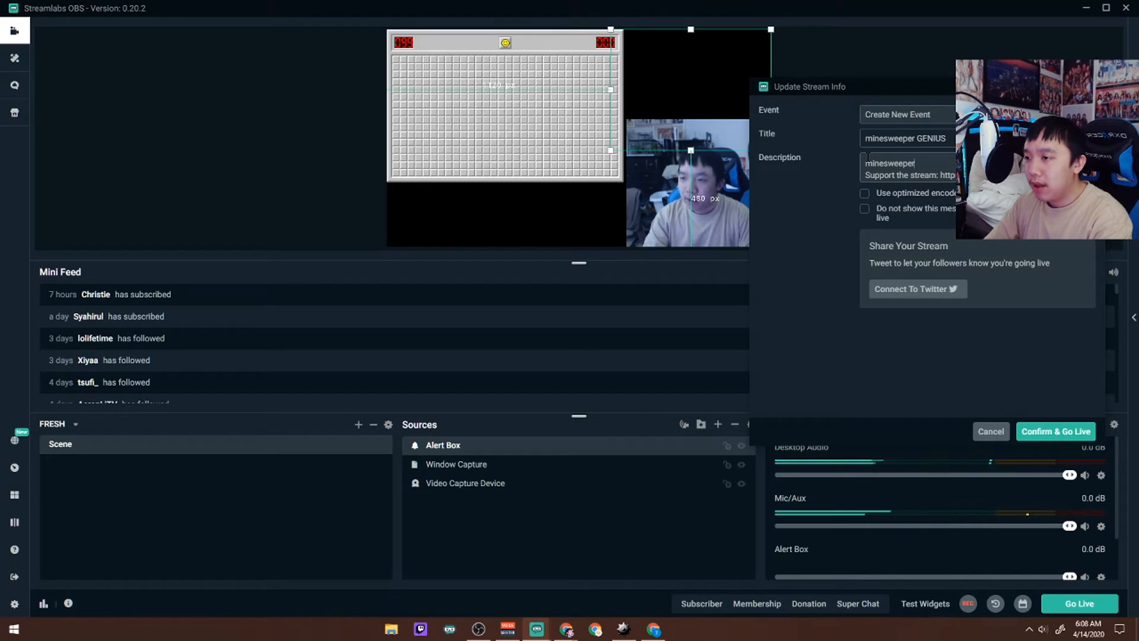
{"action": "double_click", "coordinate": [868, 160]}
{"action": "type", "text": "if i fail"}
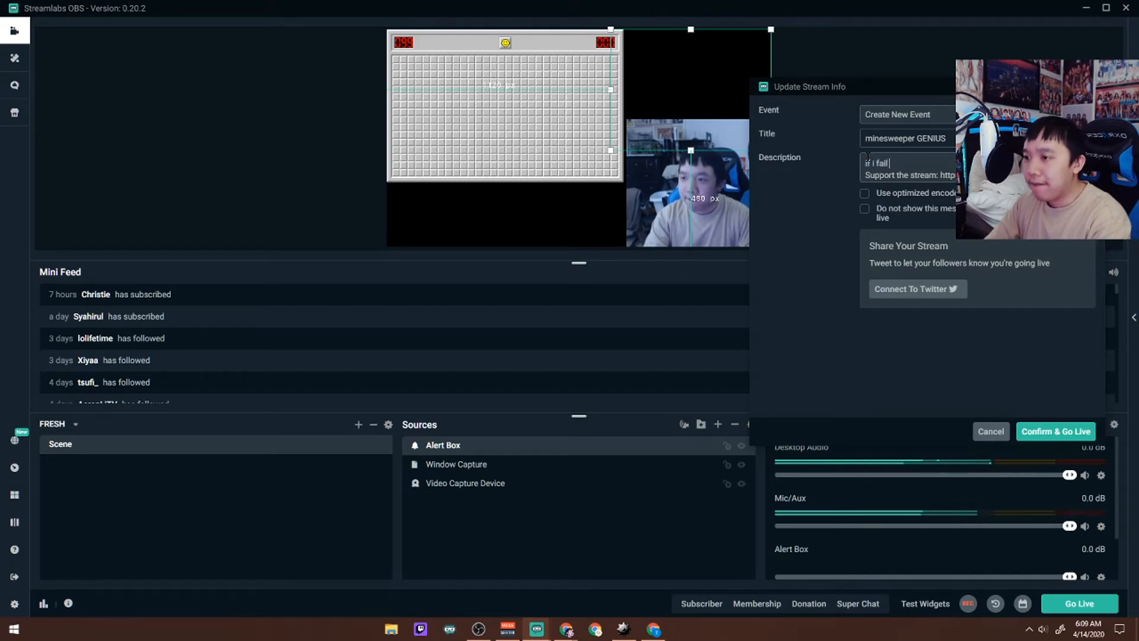
{"action": "type", "text": " i eat a"}
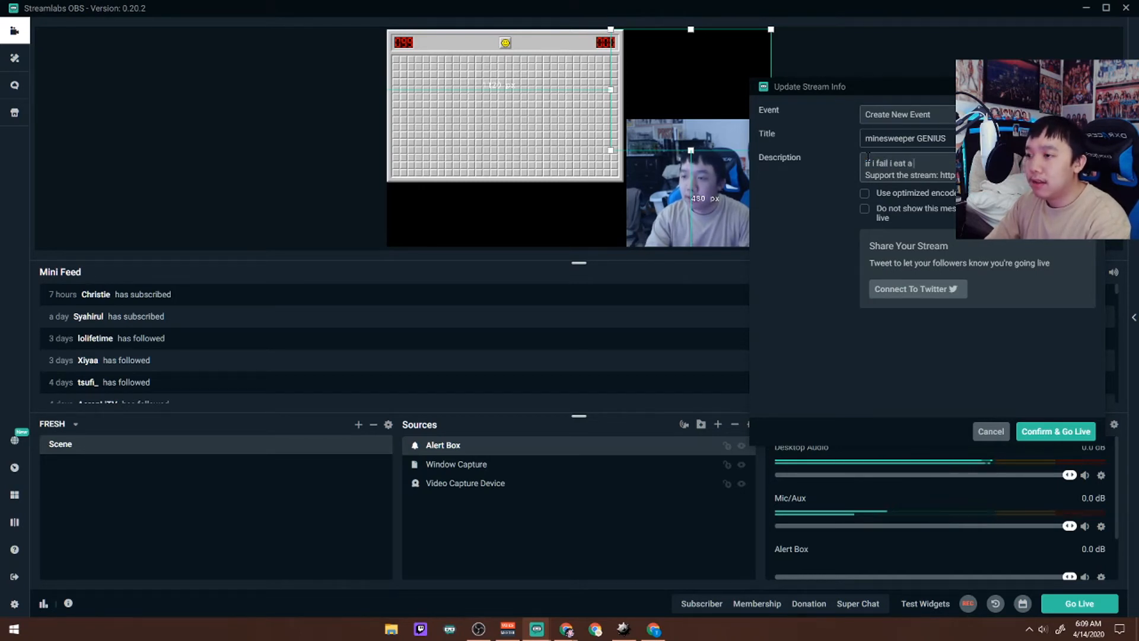
{"action": "type", "text": " lemon"}
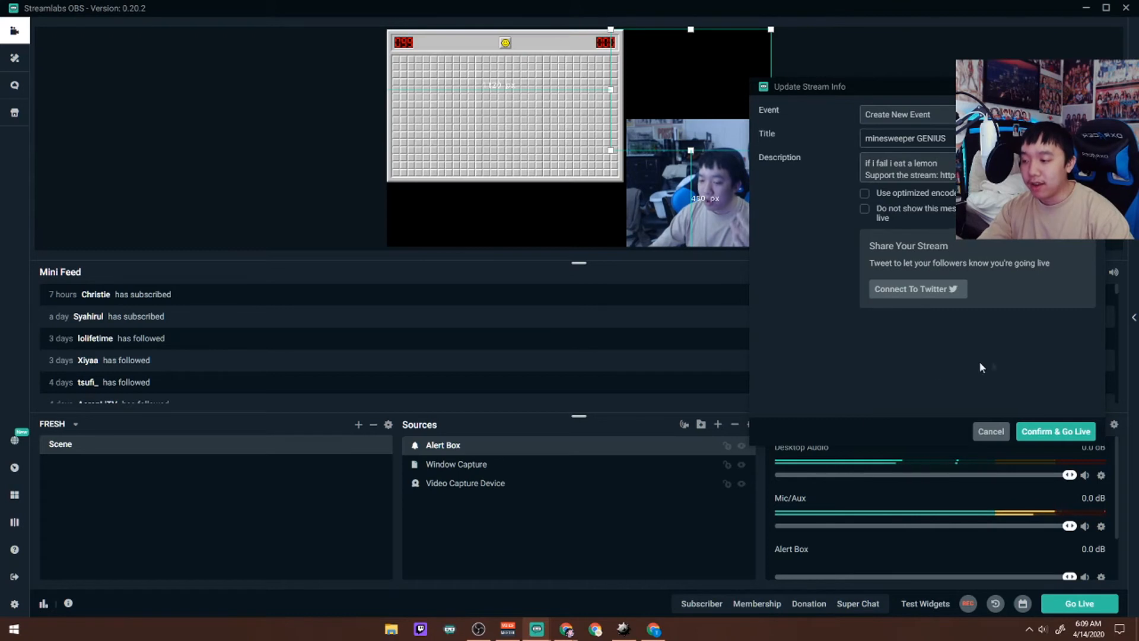
Switch to the YouTube Studio live streaming page in Chrome to check whether the channel can stream
{"action": "mouse_move", "coordinate": [664, 635]}
{"action": "left_click", "coordinate": [611, 587]}
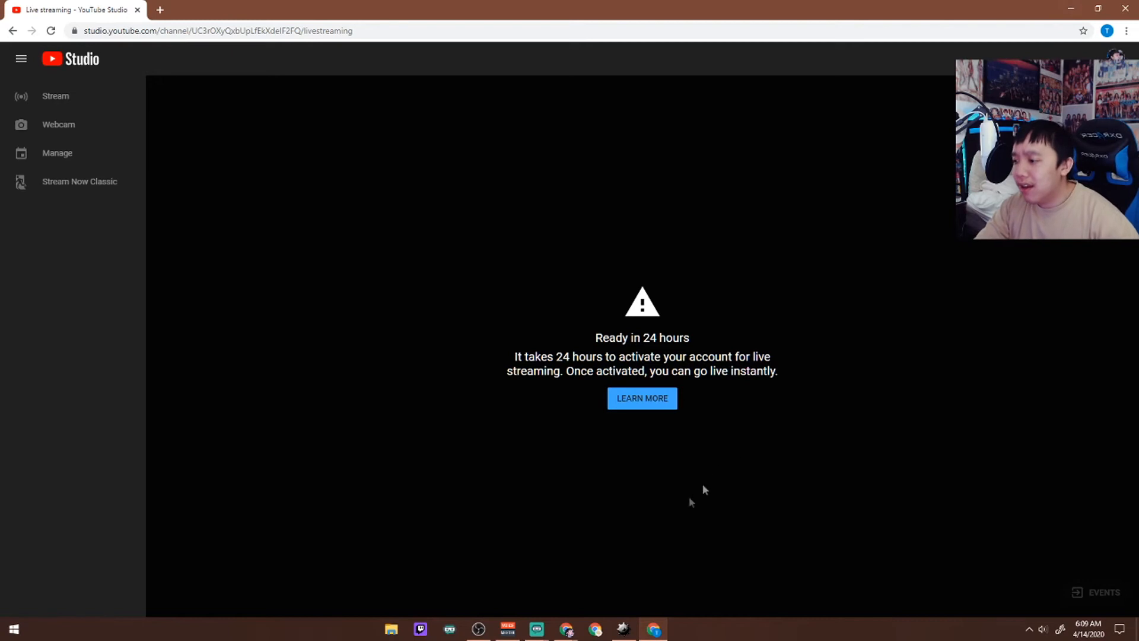
Return to Streamlabs OBS and confirm going live with the "minesweeper GENIUS" stream
{"action": "mouse_move", "coordinate": [655, 620]}
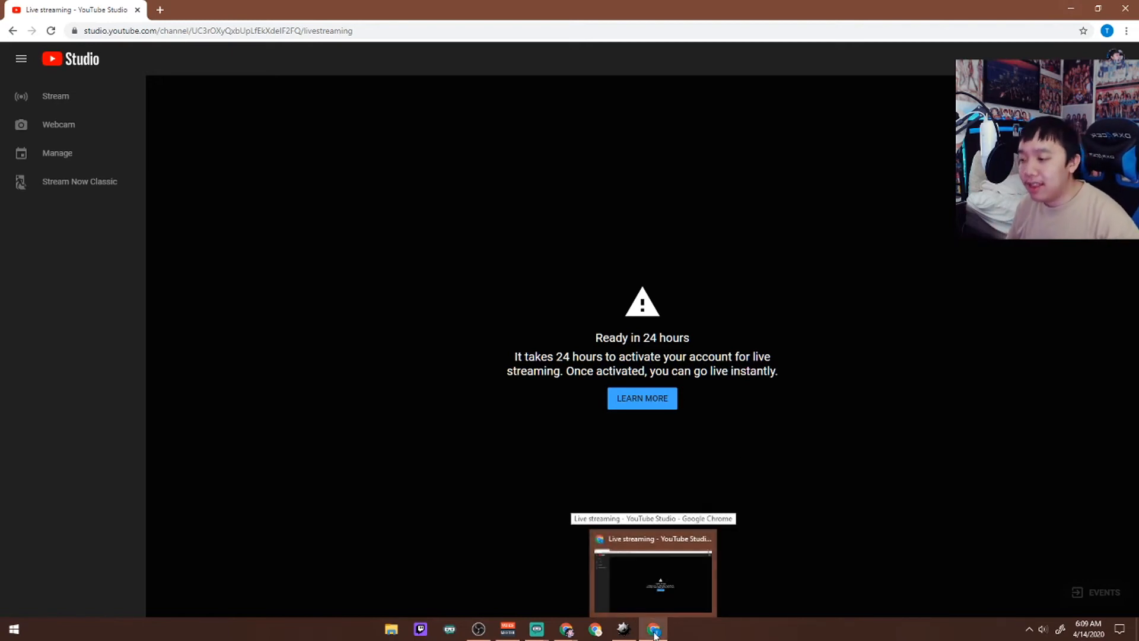
{"action": "left_click", "coordinate": [655, 633]}
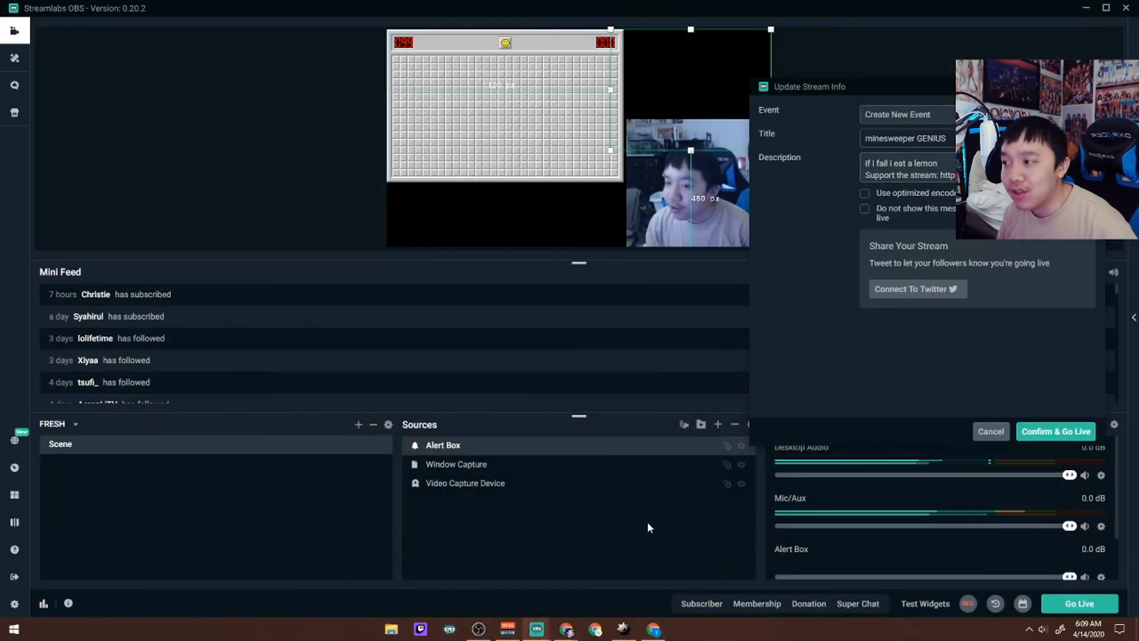
{"action": "left_click", "coordinate": [1058, 431]}
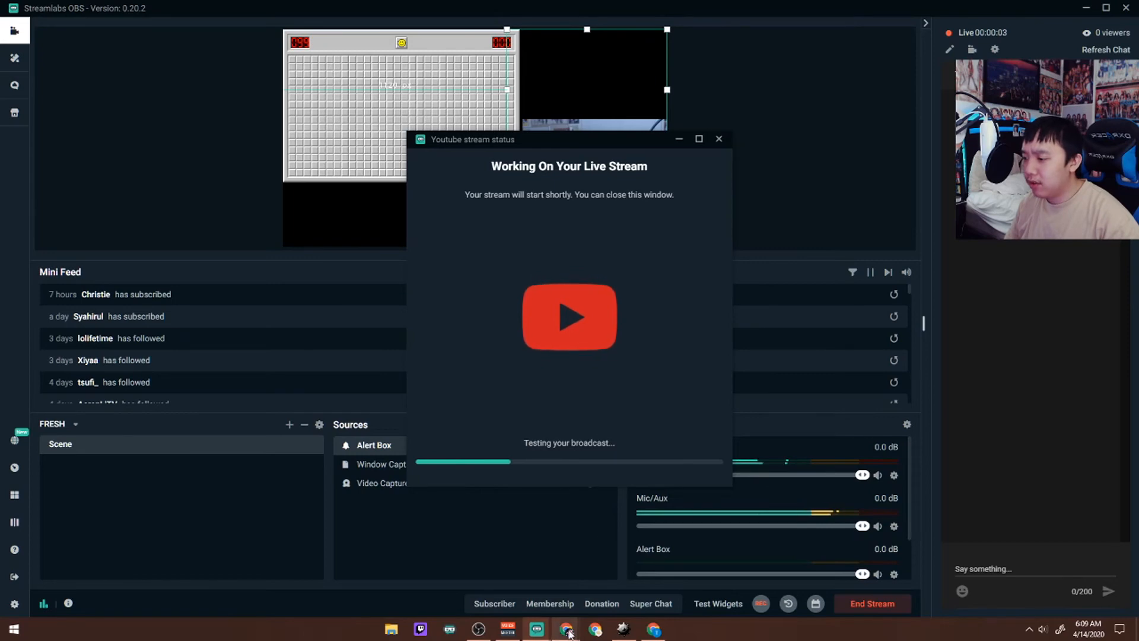
Switch to the Chrome window with YouTube and open the channel's live streaming page in YouTube Studio
{"action": "mouse_move", "coordinate": [565, 627]}
{"action": "left_click", "coordinate": [516, 595]}
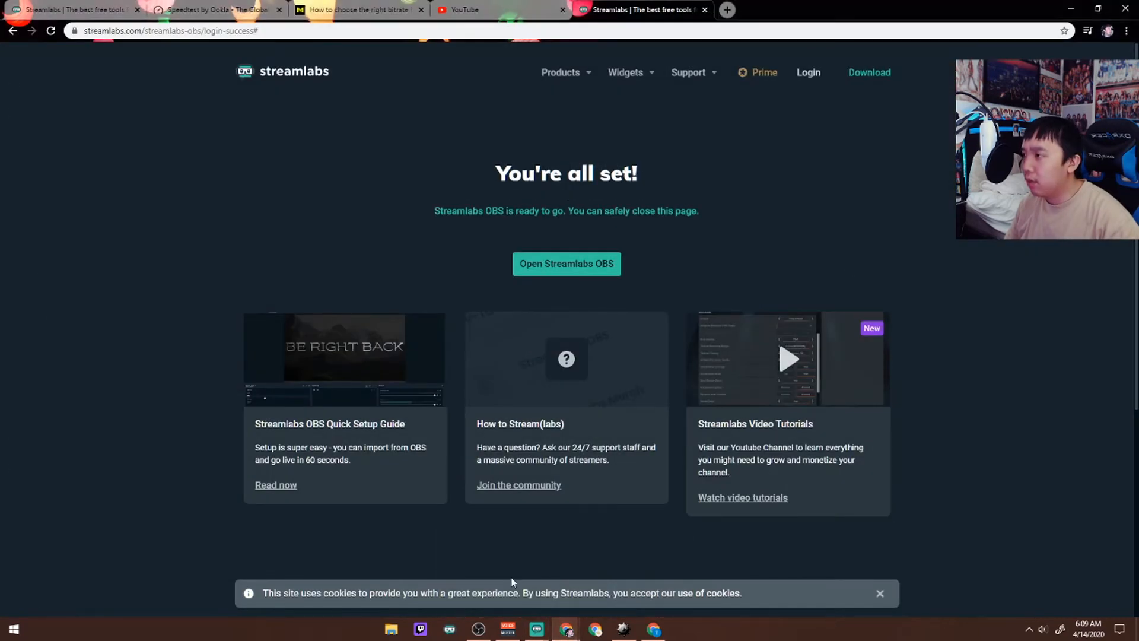
{"action": "left_click", "coordinate": [511, 5]}
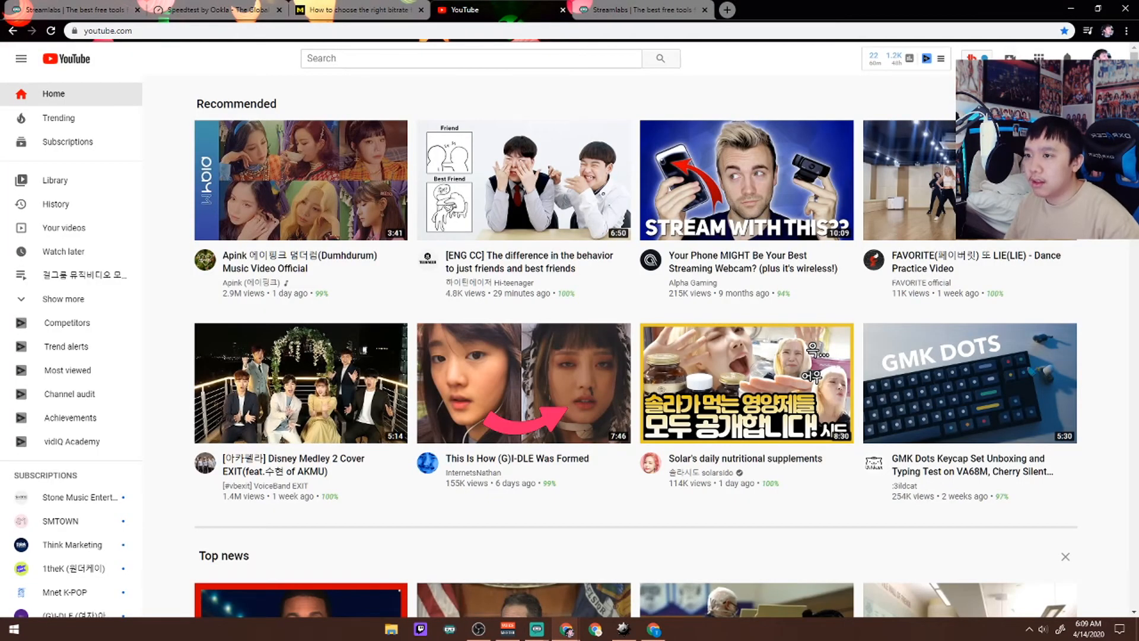
{"action": "left_click", "coordinate": [1021, 111]}
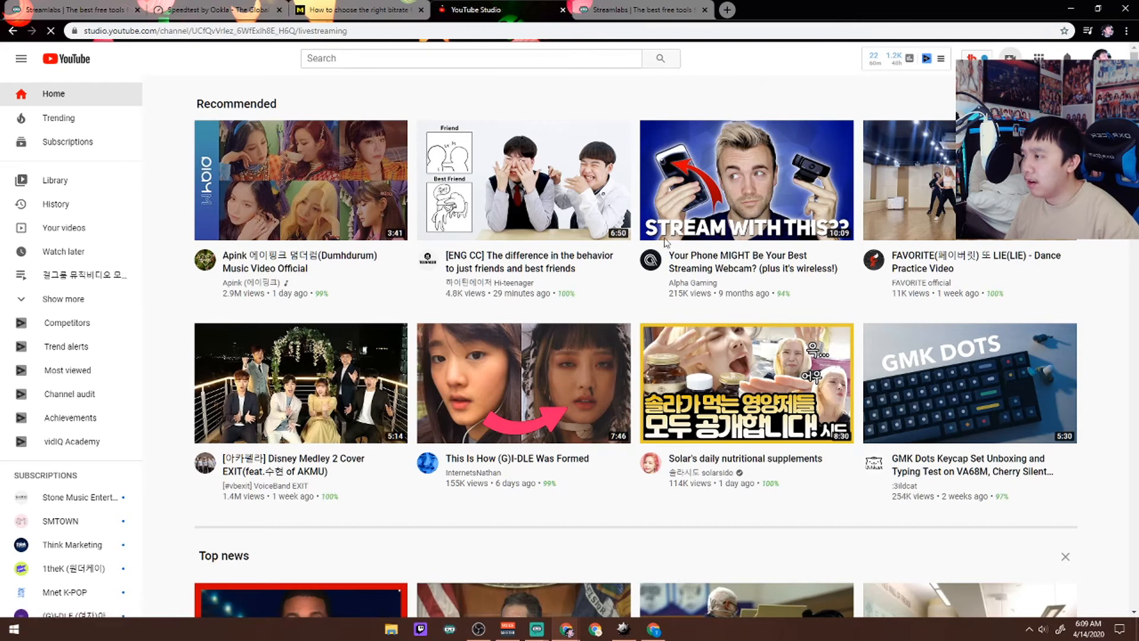
Switch back to Streamlabs OBS to check the progress of the YouTube broadcast
{"action": "left_click", "coordinate": [515, 603]}
{"action": "mouse_move", "coordinate": [536, 629]}
{"action": "left_click", "coordinate": [598, 583]}
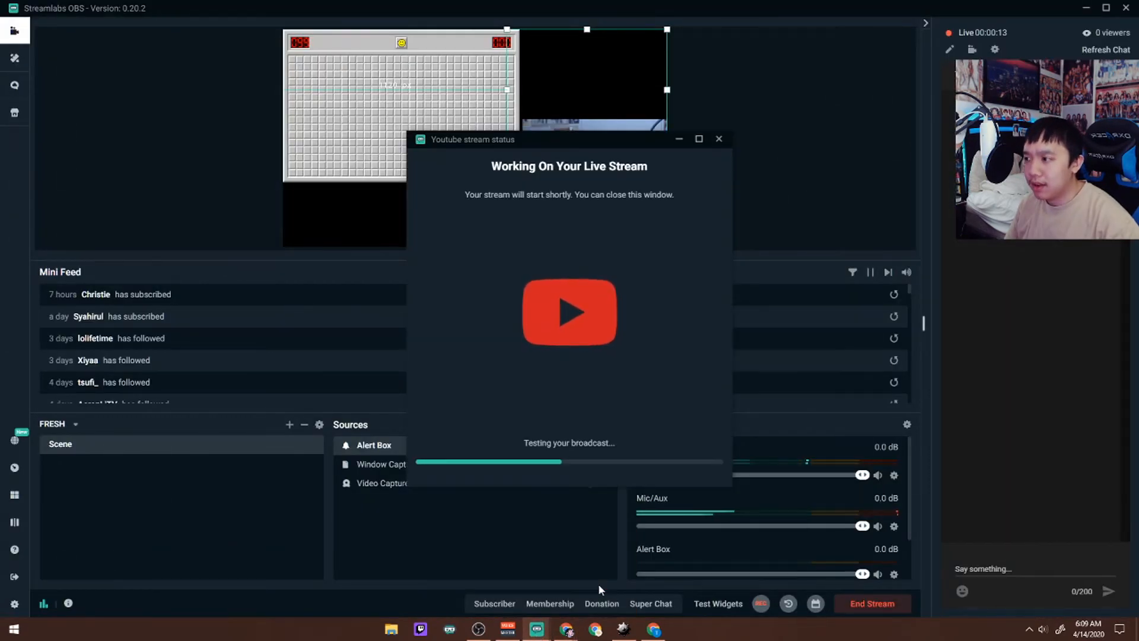
Switch to YouTube Studio in Chrome and open the dashboard of the upcoming "minesweeper GENIUS" stream from the managed streams
{"action": "mouse_move", "coordinate": [566, 629]}
{"action": "left_click", "coordinate": [524, 598]}
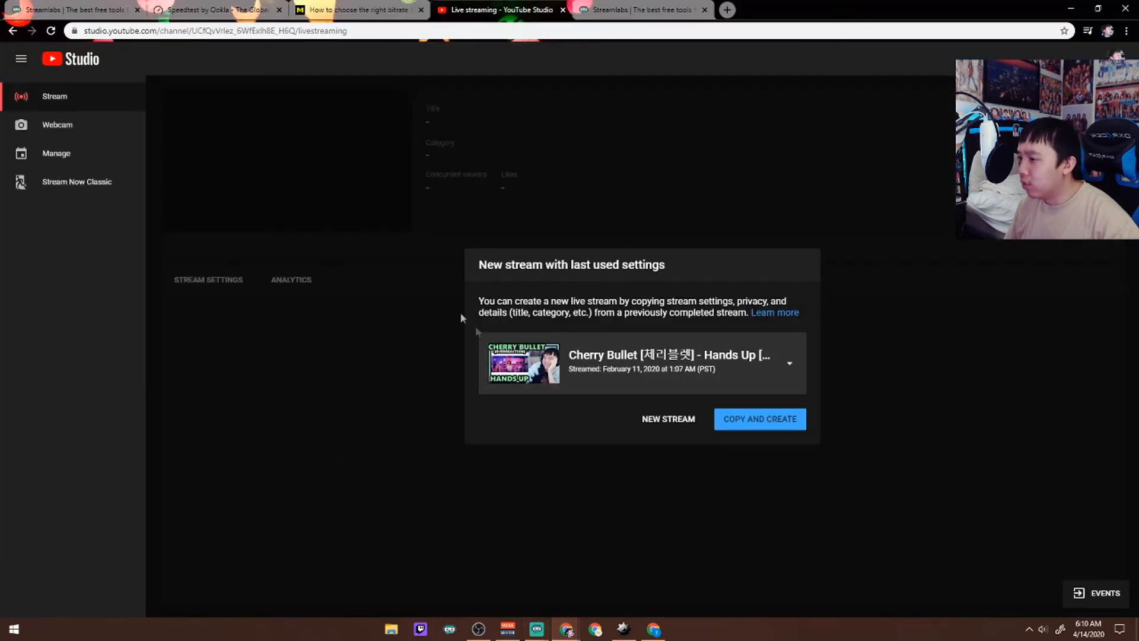
{"action": "left_click", "coordinate": [80, 154]}
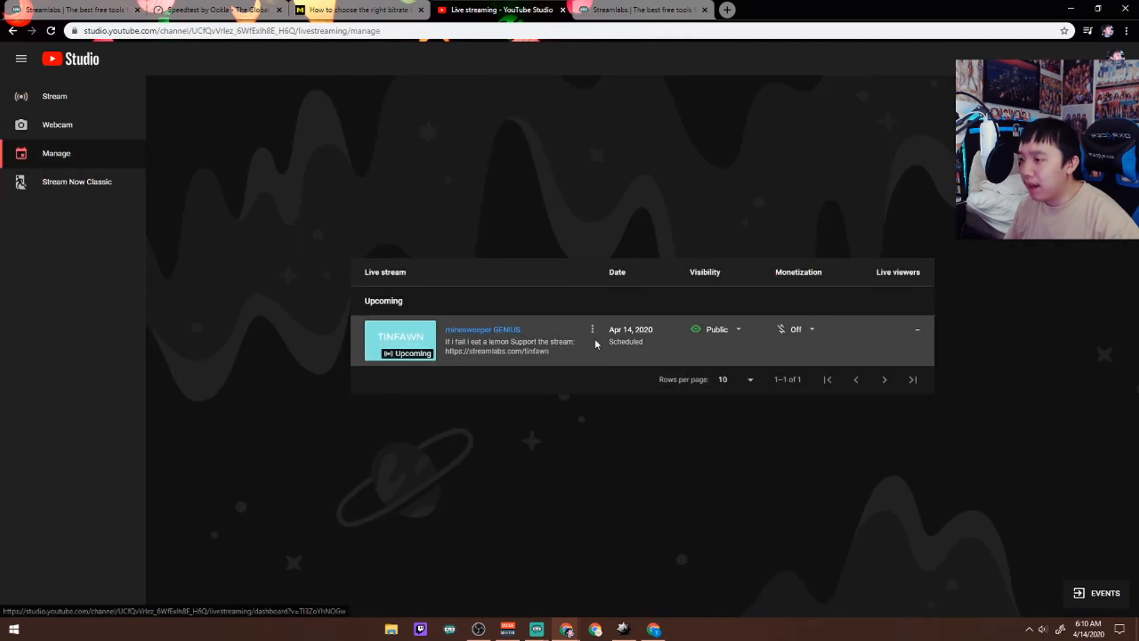
{"action": "left_click", "coordinate": [502, 329]}
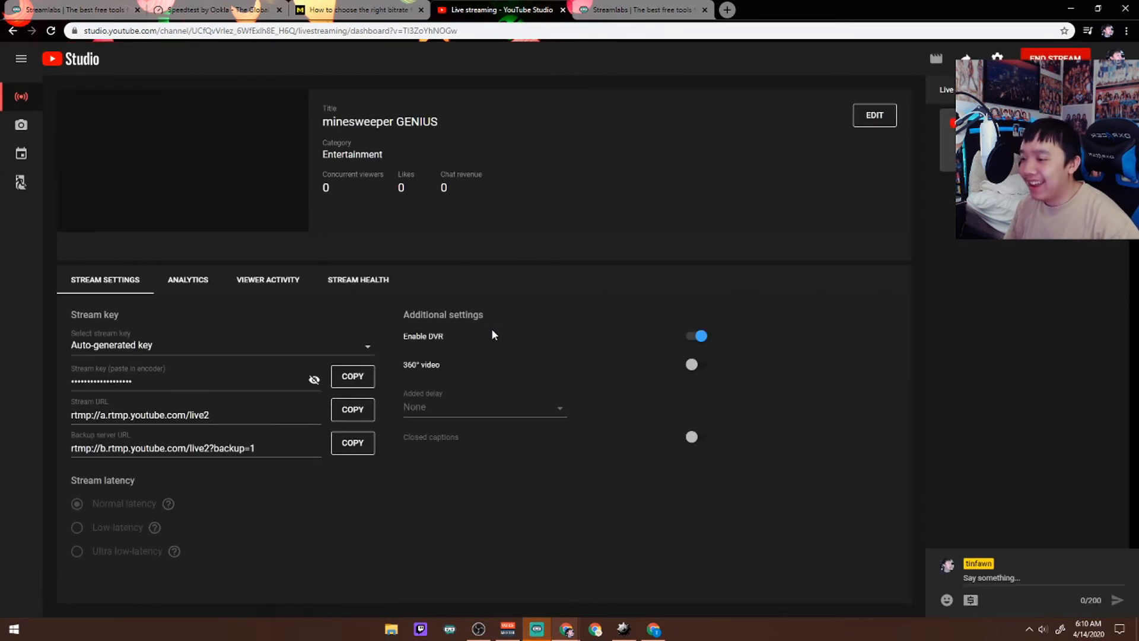
Check the running stream in Streamlabs OBS and compare it with the live preview on the YouTube Studio dashboard
{"action": "left_click", "coordinate": [536, 629]}
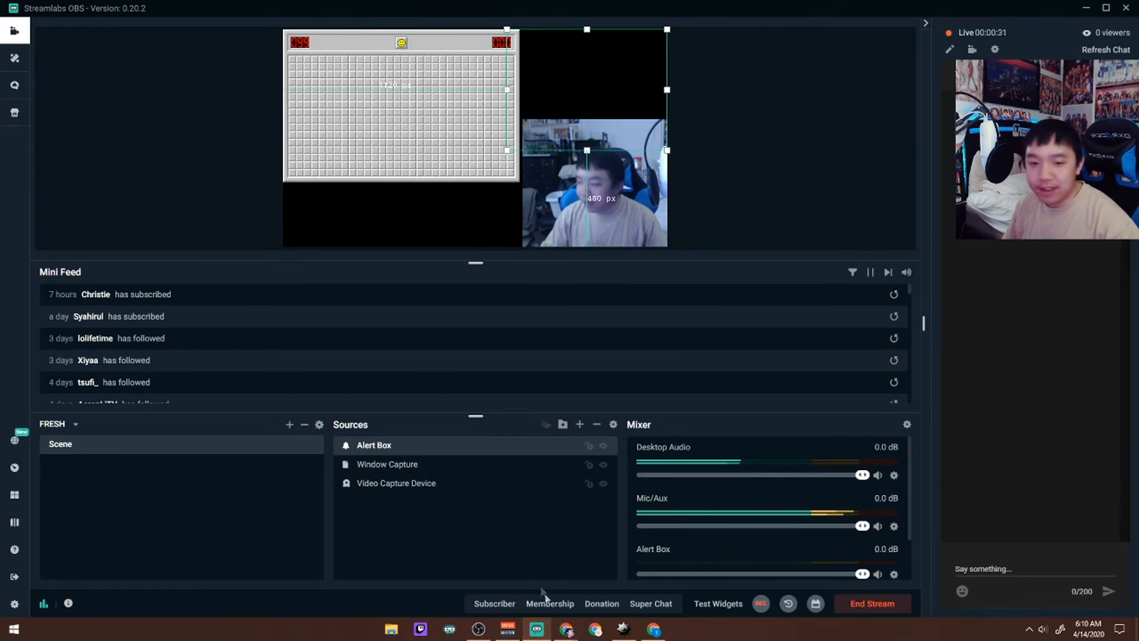
{"action": "mouse_move", "coordinate": [572, 635]}
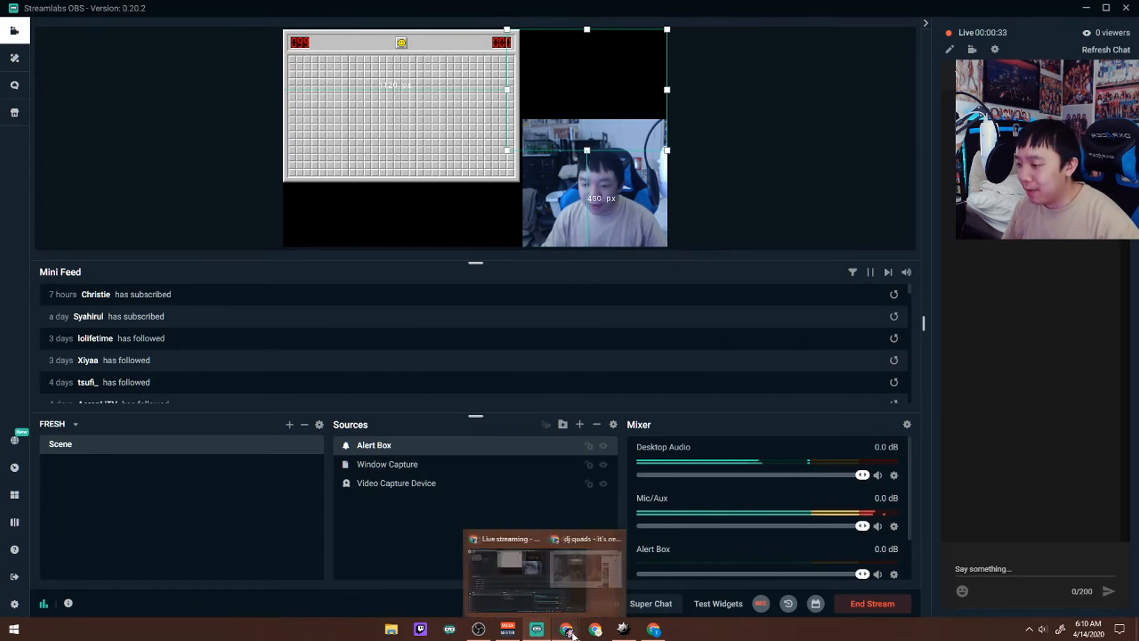
{"action": "left_click", "coordinate": [505, 586]}
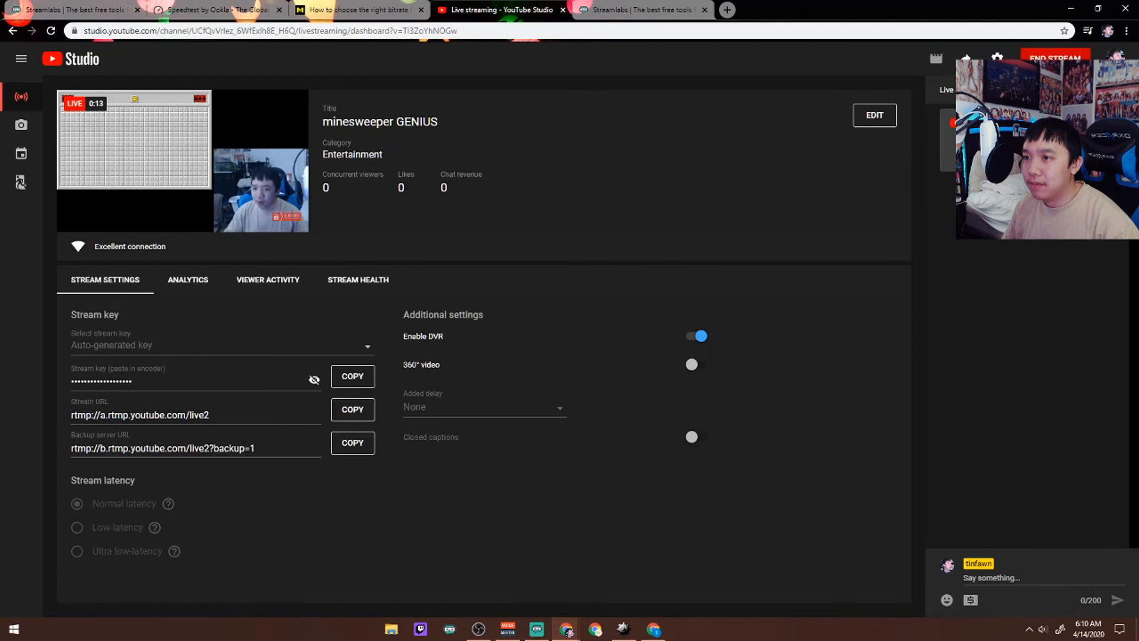
{"action": "mouse_move", "coordinate": [73, 108]}
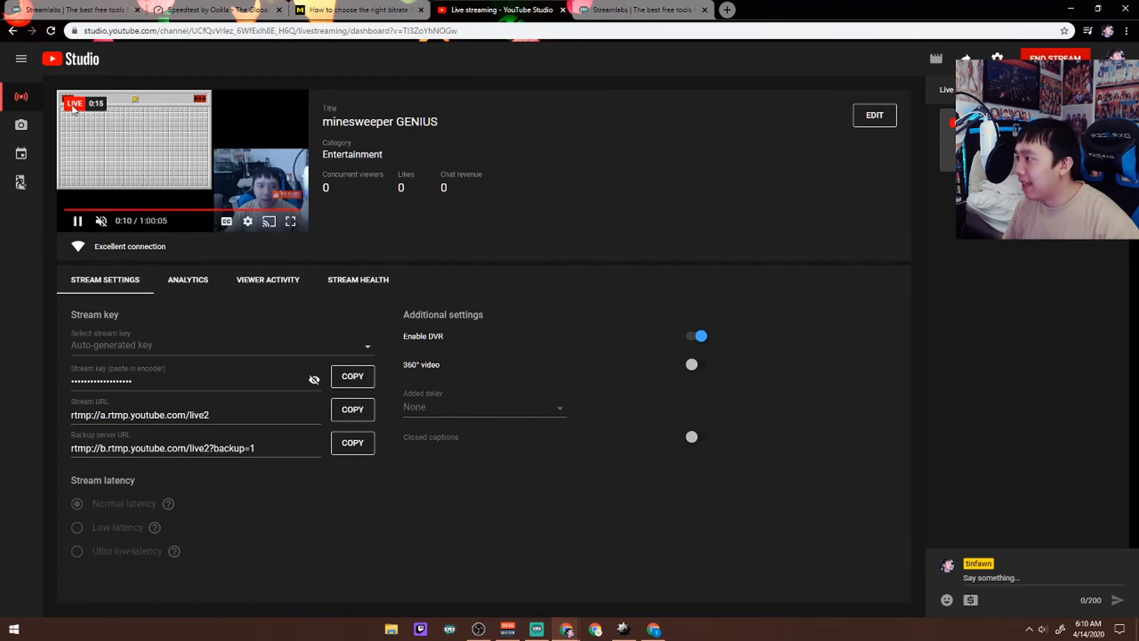